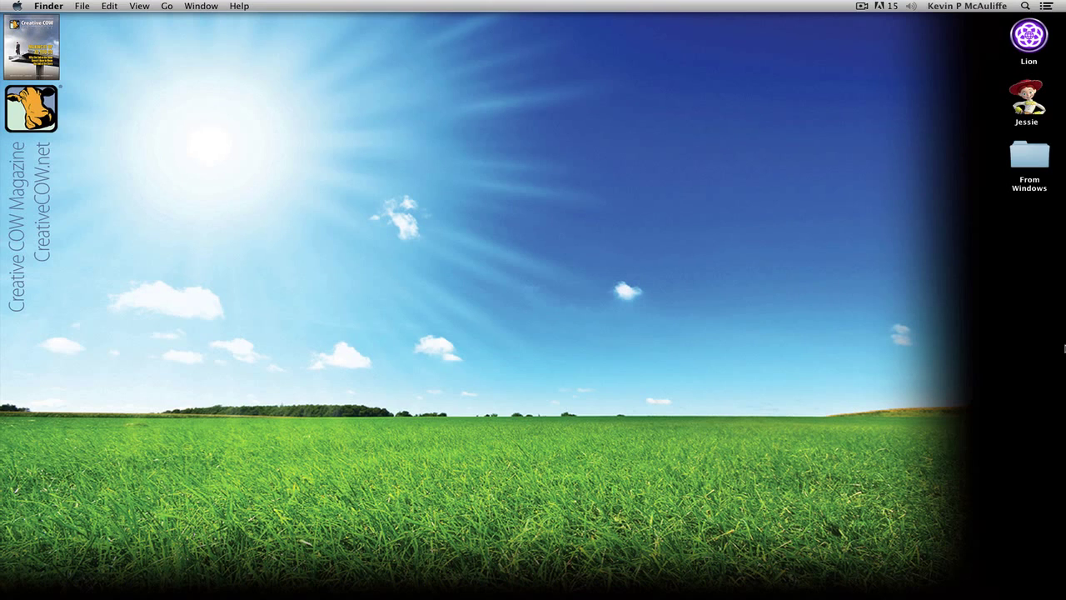
Step: Switch to Avid Symphony, expand Other Bins in the project and open the Stock Footage Bin
{"action": "key", "text": "super+Tab"}
{"action": "key", "text": "super+Tab"}
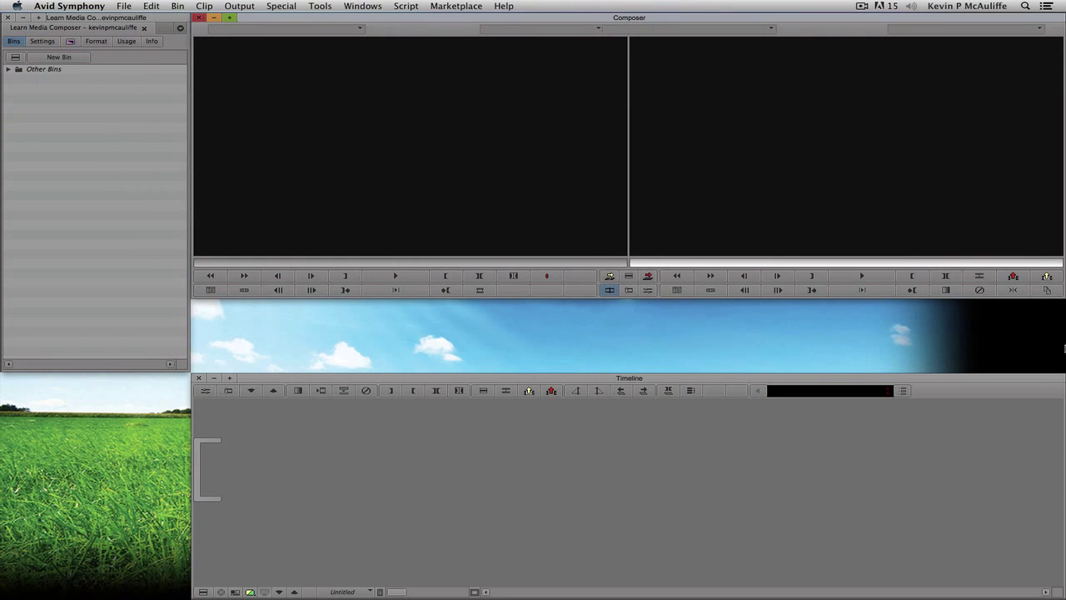
{"action": "left_click", "coordinate": [8, 70]}
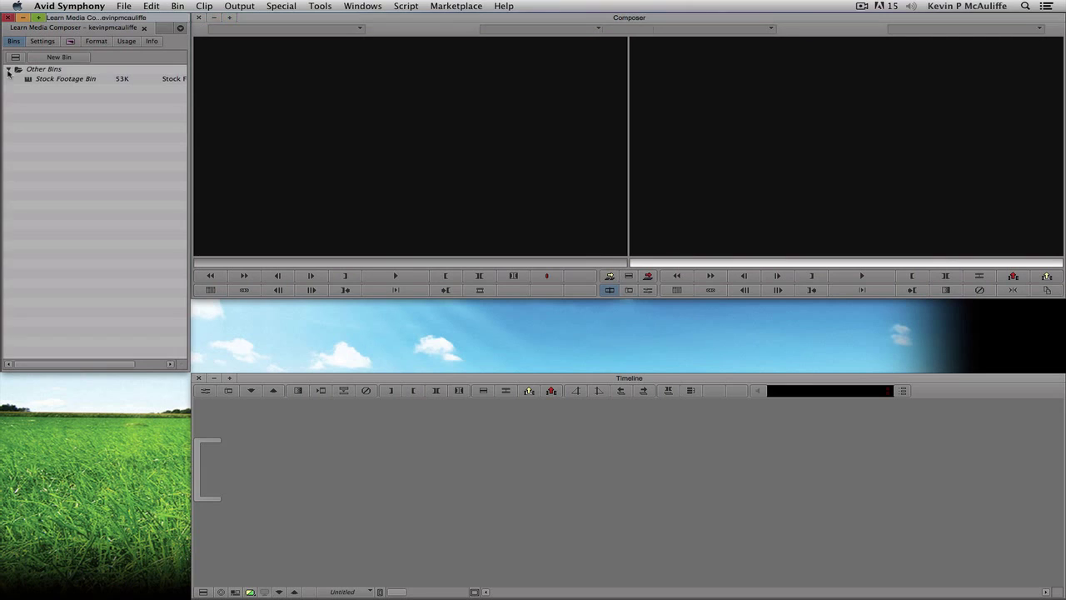
{"action": "double_click", "coordinate": [29, 79]}
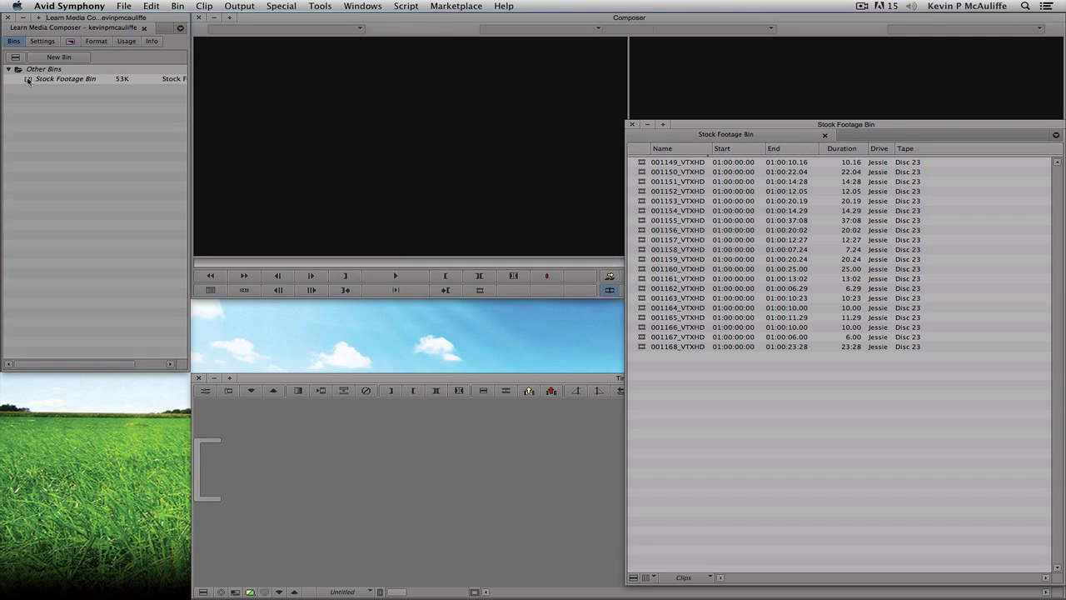
Step: Shrink the Stock Footage Bin window, park it over the project window's lower edge, and load clip 001159_VTXHD into the source monitor
{"action": "left_click_drag", "start_coordinate": [803, 125], "coordinate": [199, 106]}
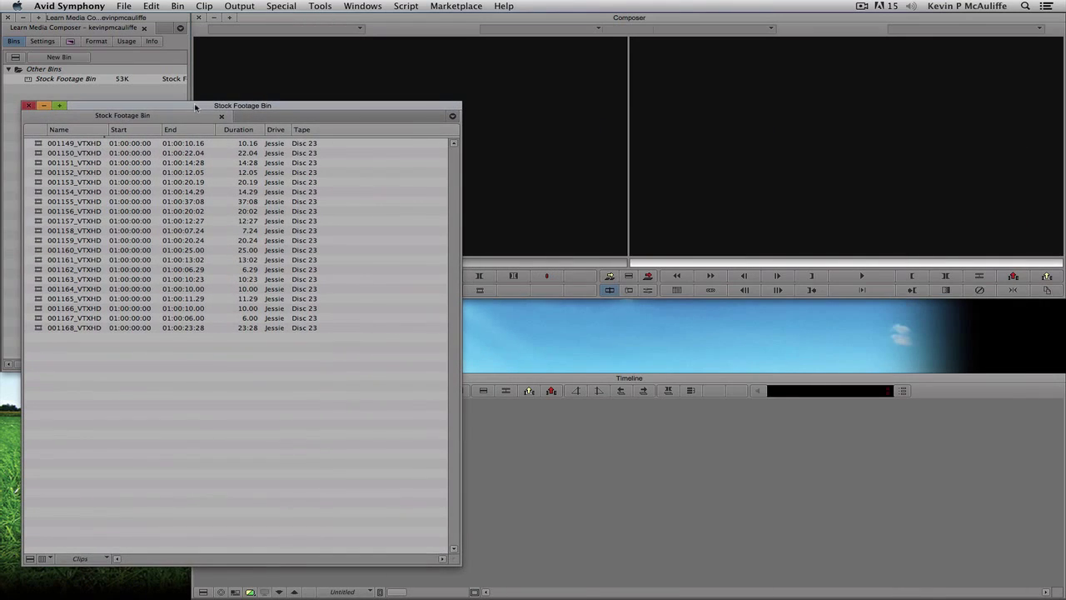
{"action": "left_click_drag", "start_coordinate": [456, 562], "coordinate": [215, 320]}
{"action": "left_click_drag", "start_coordinate": [140, 106], "coordinate": [119, 325]}
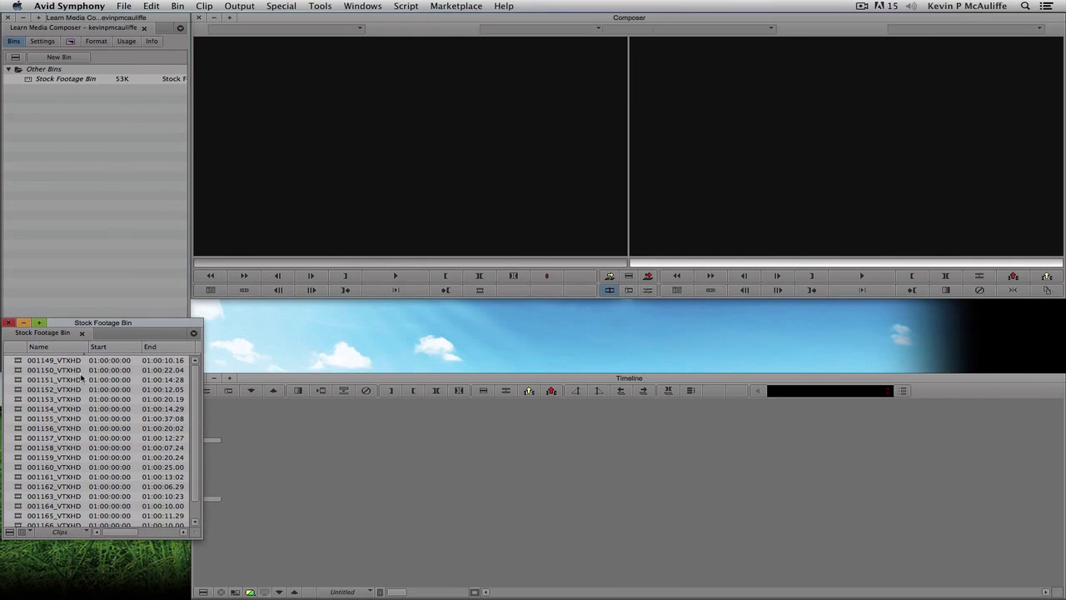
{"action": "double_click", "coordinate": [22, 457]}
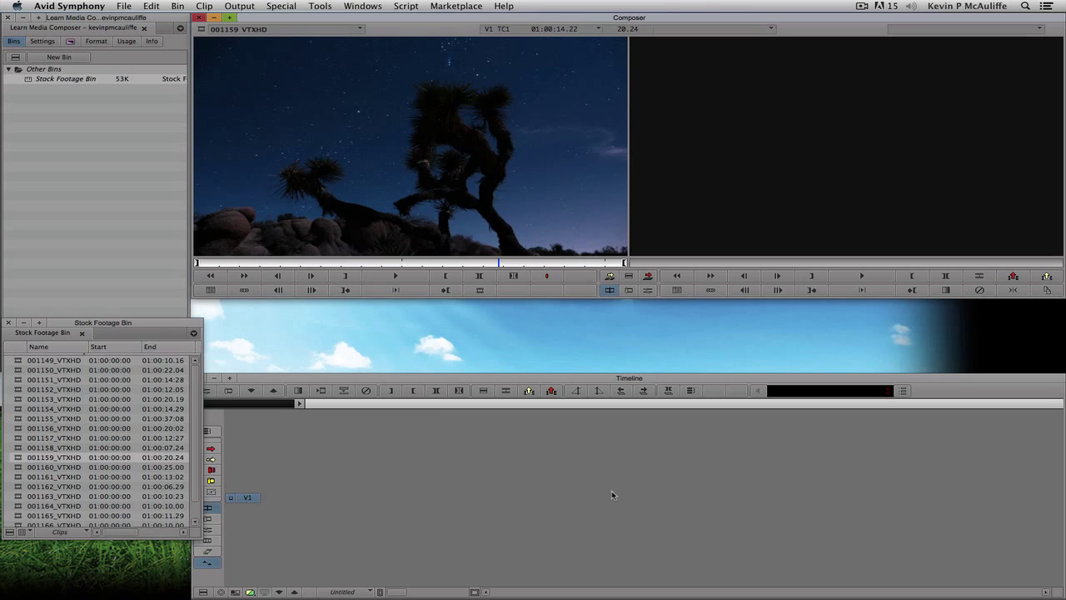
Step: Create a new bin in the project and name it Sequences
{"action": "left_click", "coordinate": [74, 58]}
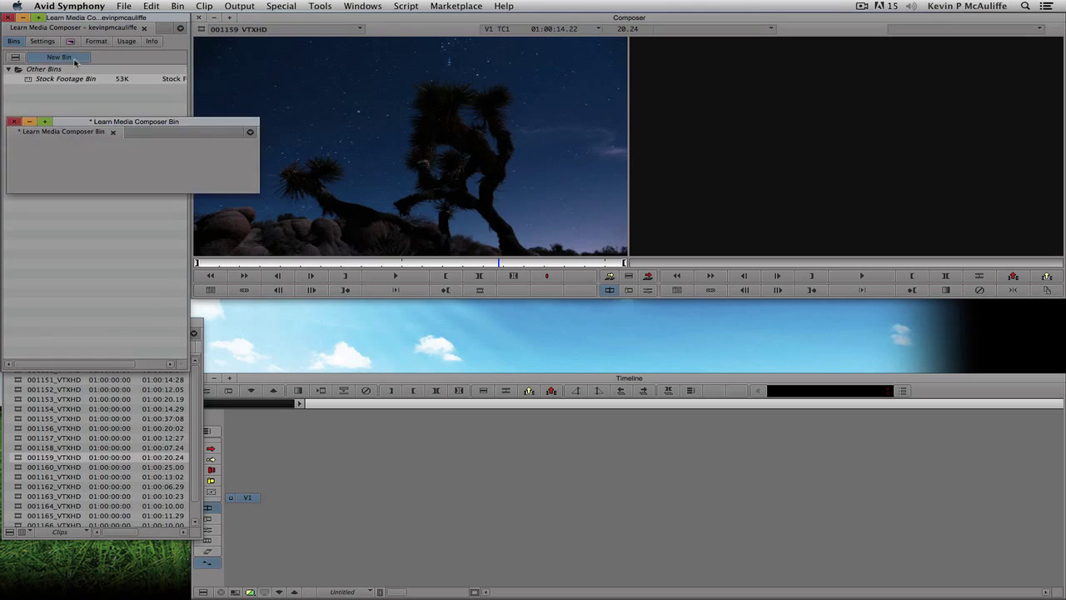
{"action": "type", "text": "Se"}
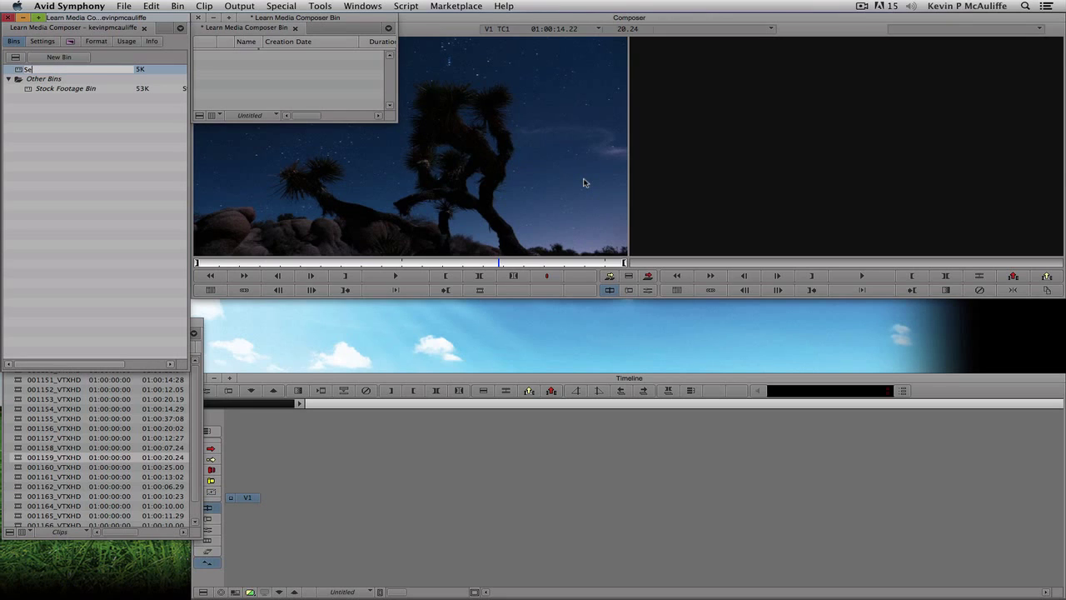
{"action": "type", "text": "quences"}
{"action": "key", "text": "Return"}
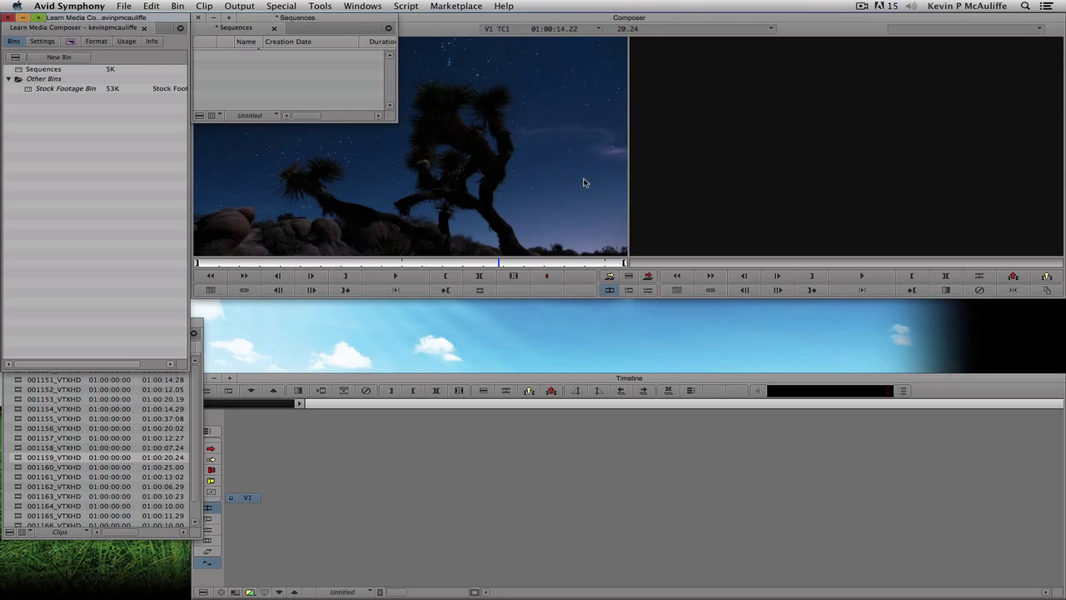
Step: Dock the Sequences bin as a tab beside the Stock Footage Bin, with their shared window fitted beneath the project window
{"action": "left_click_drag", "start_coordinate": [269, 18], "coordinate": [342, 188]}
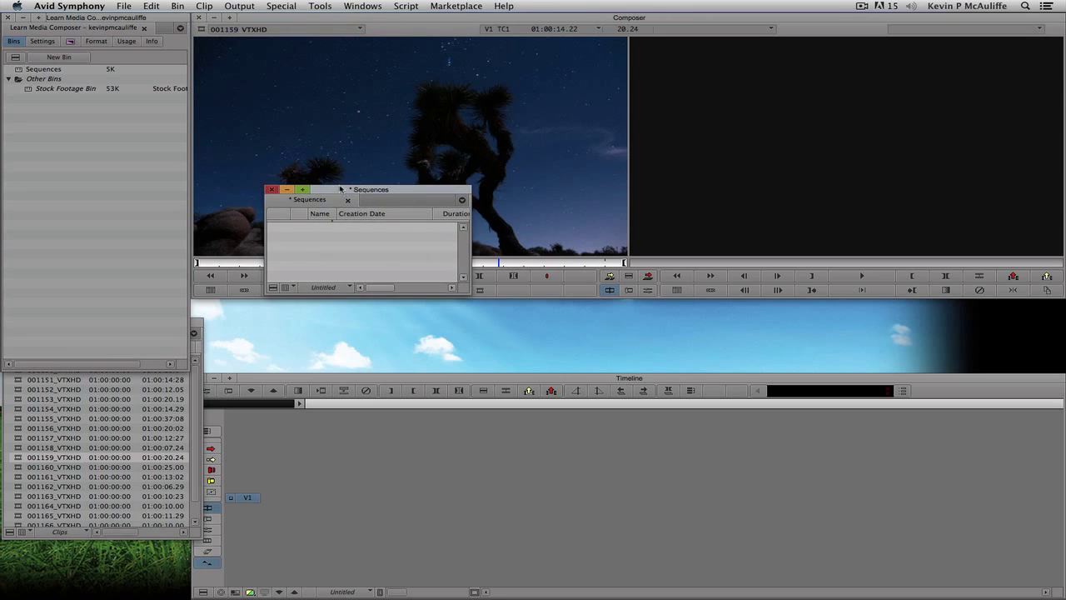
{"action": "left_click", "coordinate": [199, 422]}
{"action": "left_click_drag", "start_coordinate": [140, 331], "coordinate": [139, 382]}
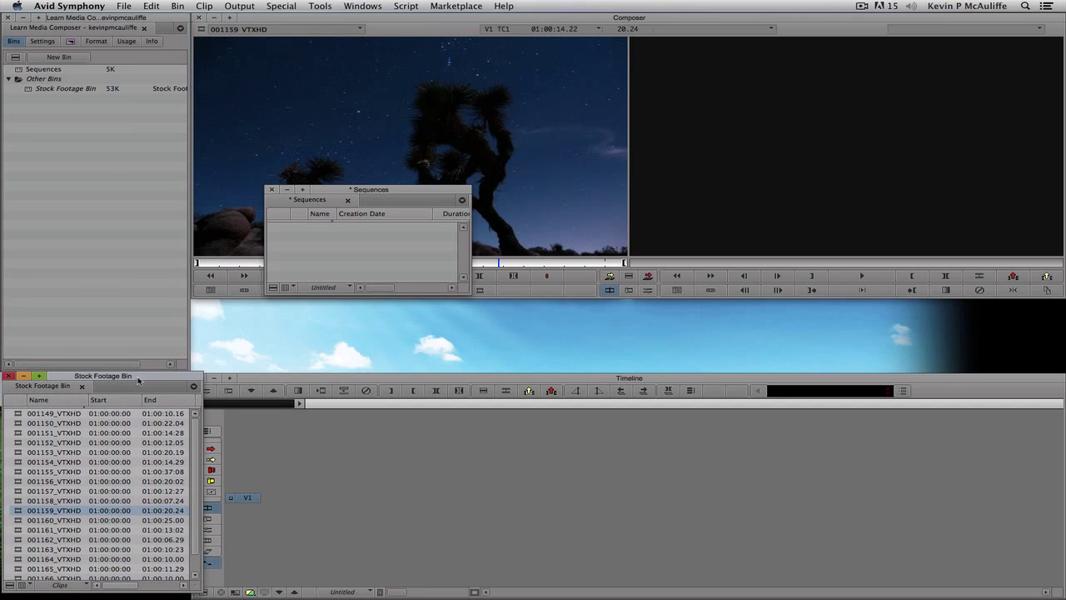
{"action": "left_click_drag", "start_coordinate": [324, 200], "coordinate": [115, 388]}
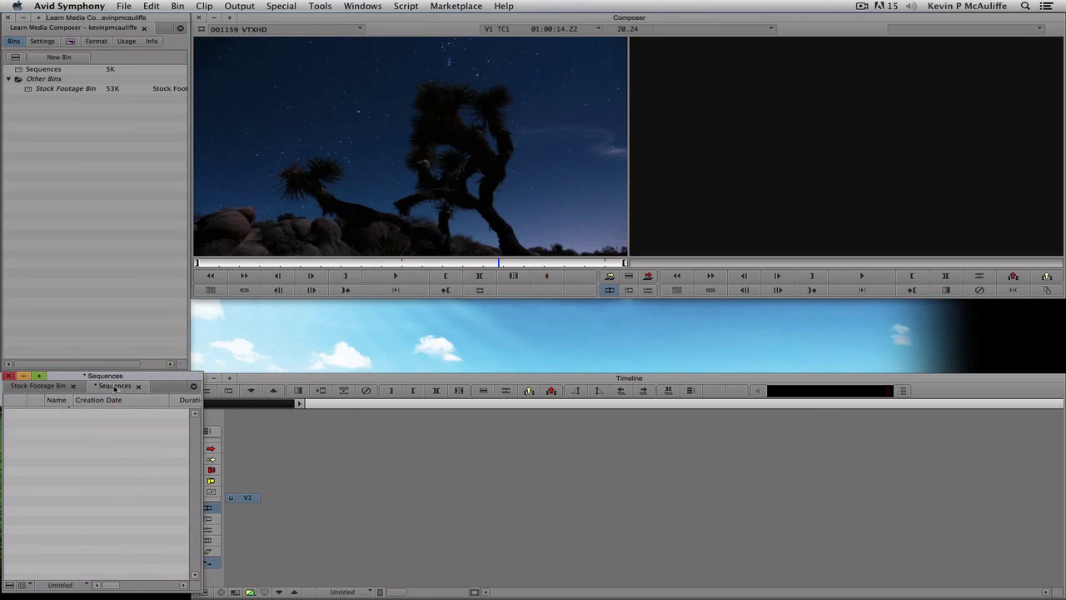
{"action": "left_click", "coordinate": [44, 388]}
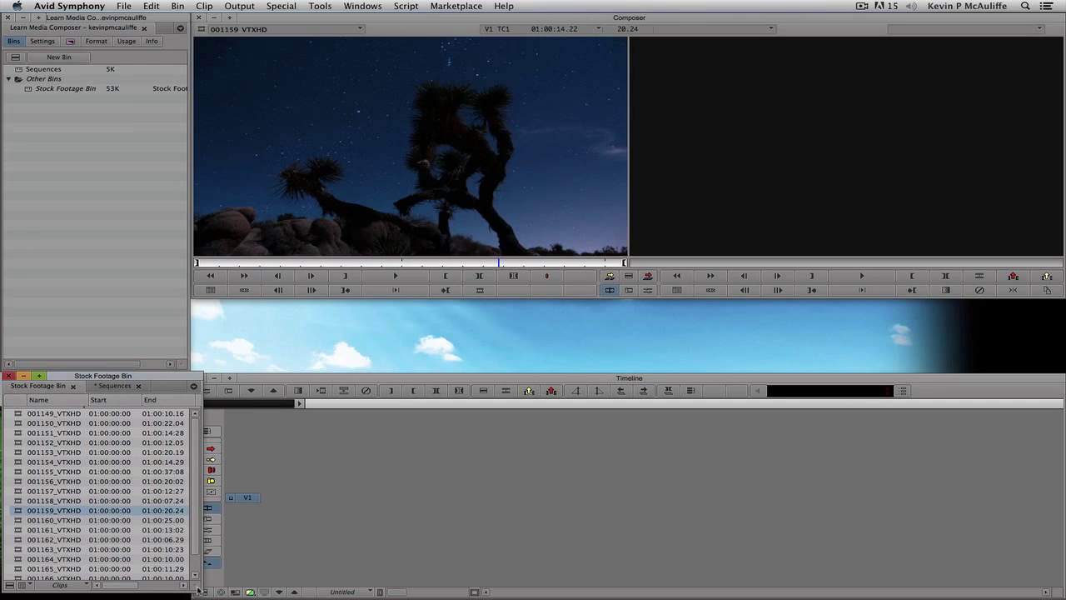
{"action": "left_click_drag", "start_coordinate": [200, 593], "coordinate": [188, 592]}
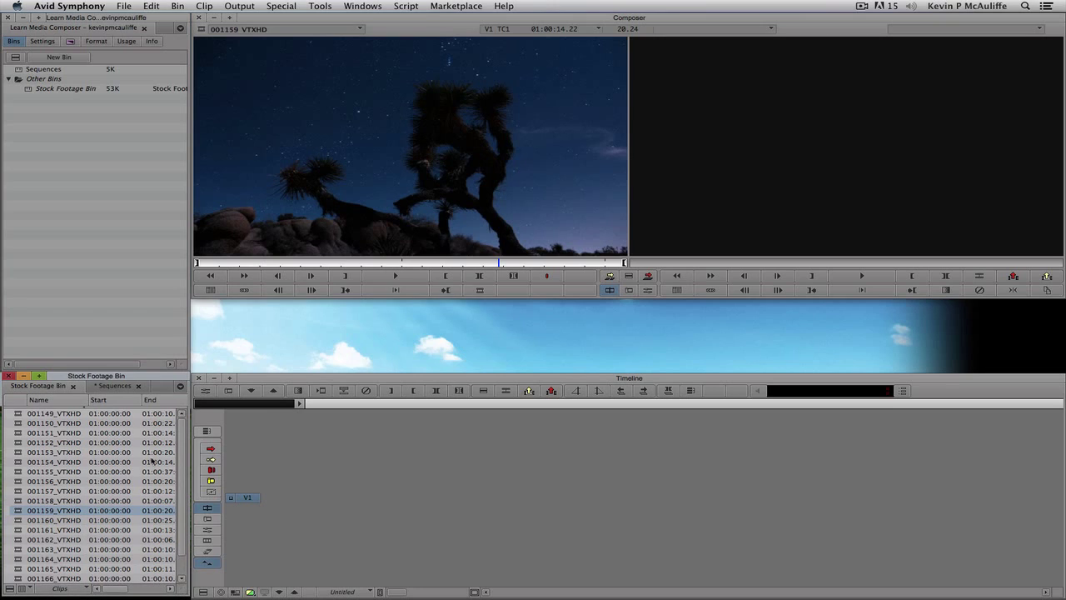
Step: Create a new sequence from the record monitor and store it in the Sequences bin
{"action": "left_click", "coordinate": [286, 221]}
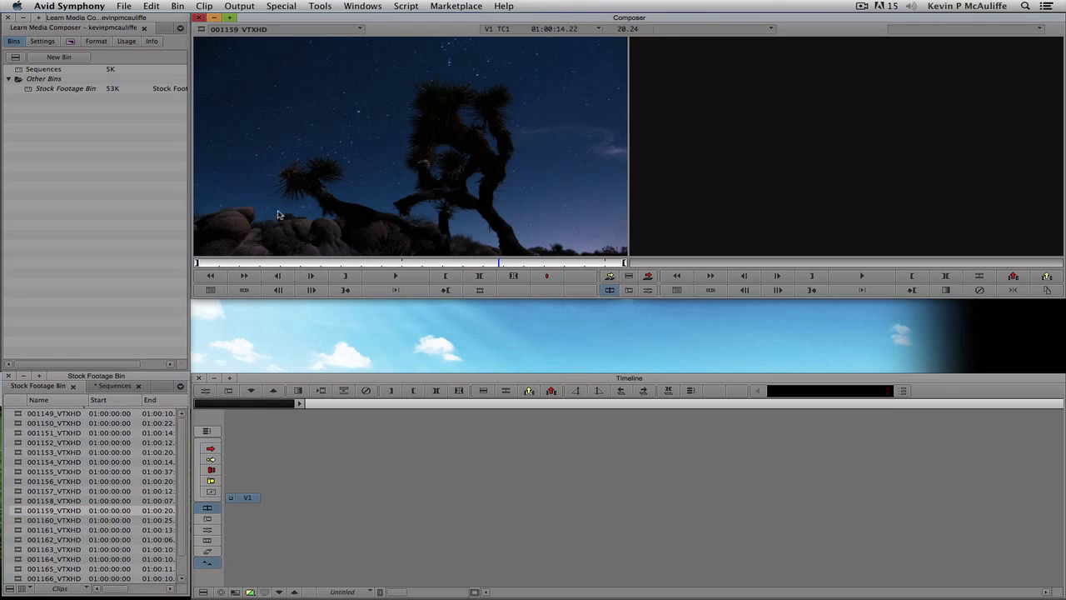
{"action": "right_click", "coordinate": [808, 146]}
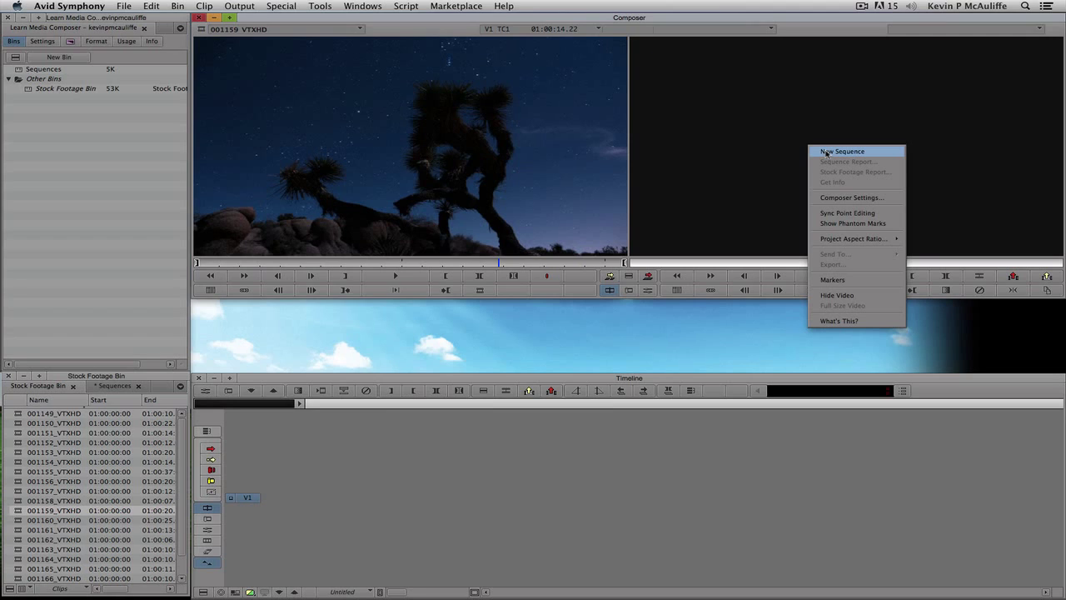
{"action": "left_click", "coordinate": [826, 152]}
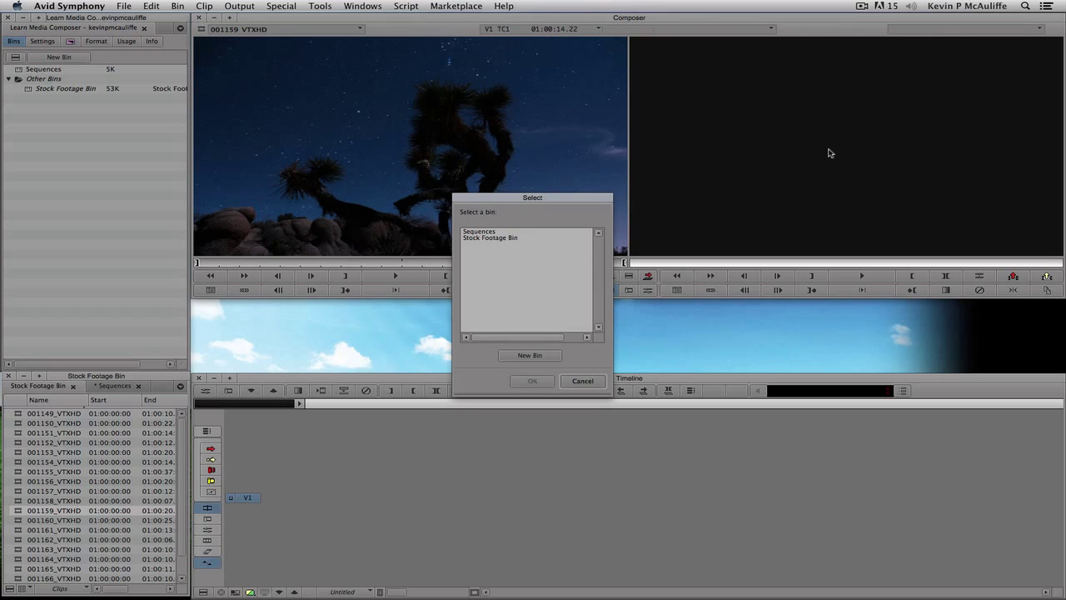
{"action": "left_click", "coordinate": [519, 234]}
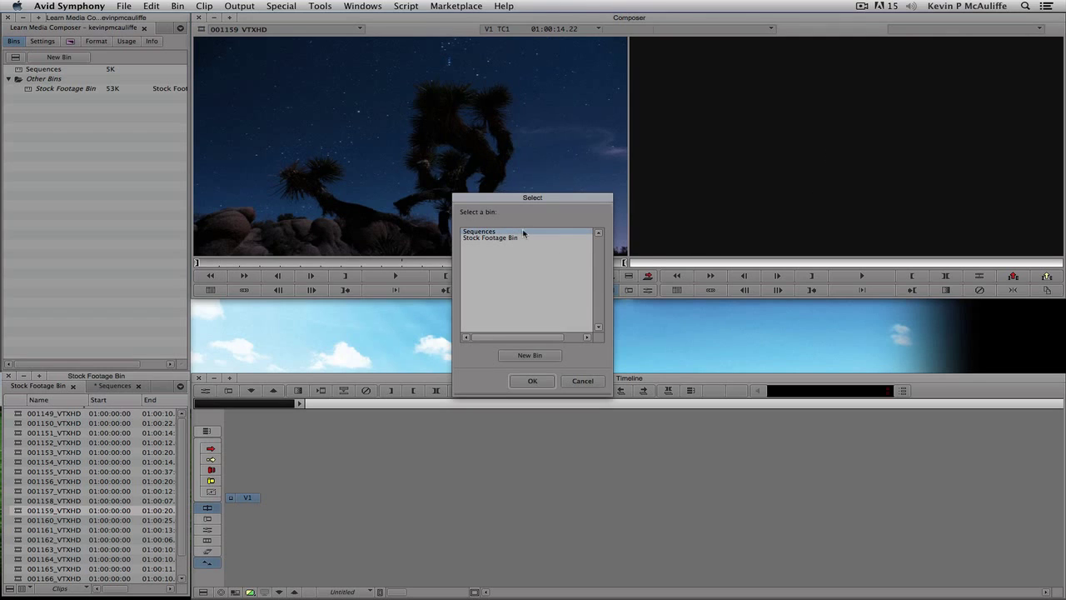
{"action": "left_click", "coordinate": [532, 382]}
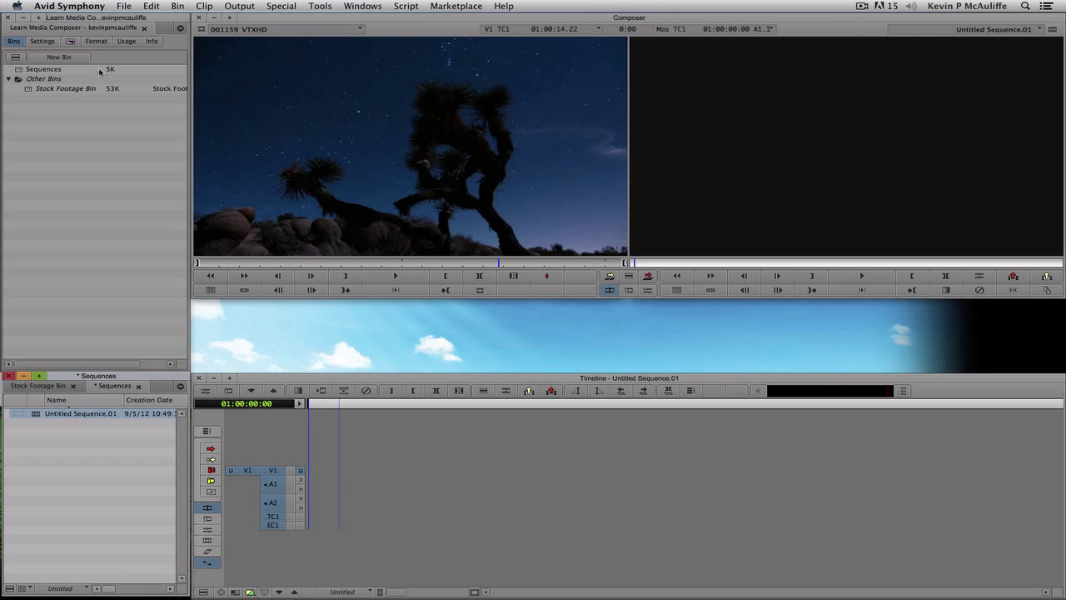
Step: Examine the Timeline settings' editing options, including the default track counts for new sequences, and cancel out of them
{"action": "left_click", "coordinate": [49, 42]}
{"action": "left_click_drag", "start_coordinate": [182, 118], "coordinate": [182, 245]}
{"action": "double_click", "coordinate": [52, 257]}
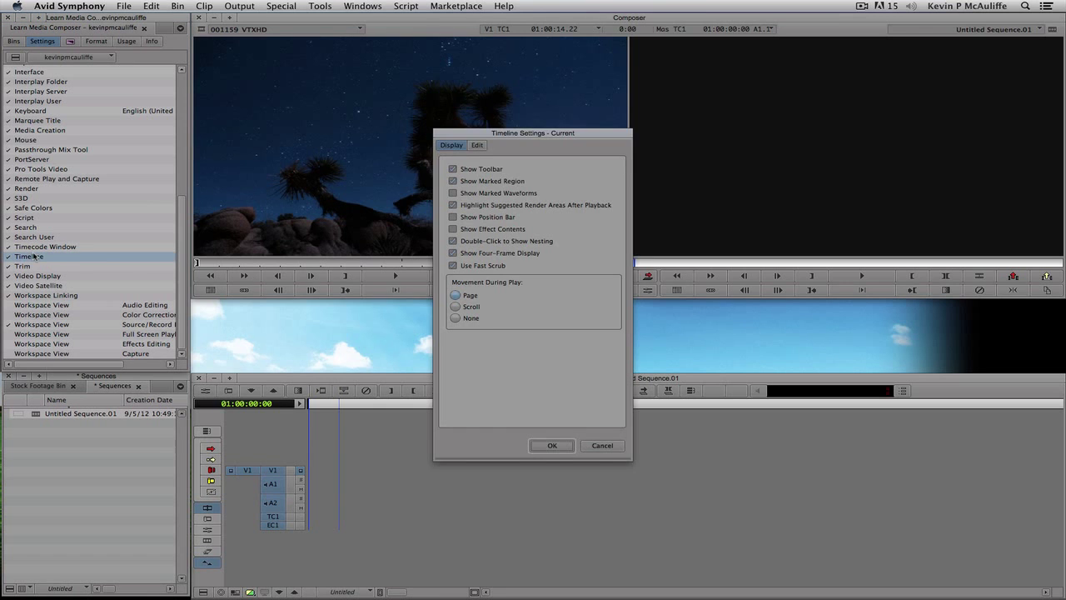
{"action": "left_click", "coordinate": [476, 147]}
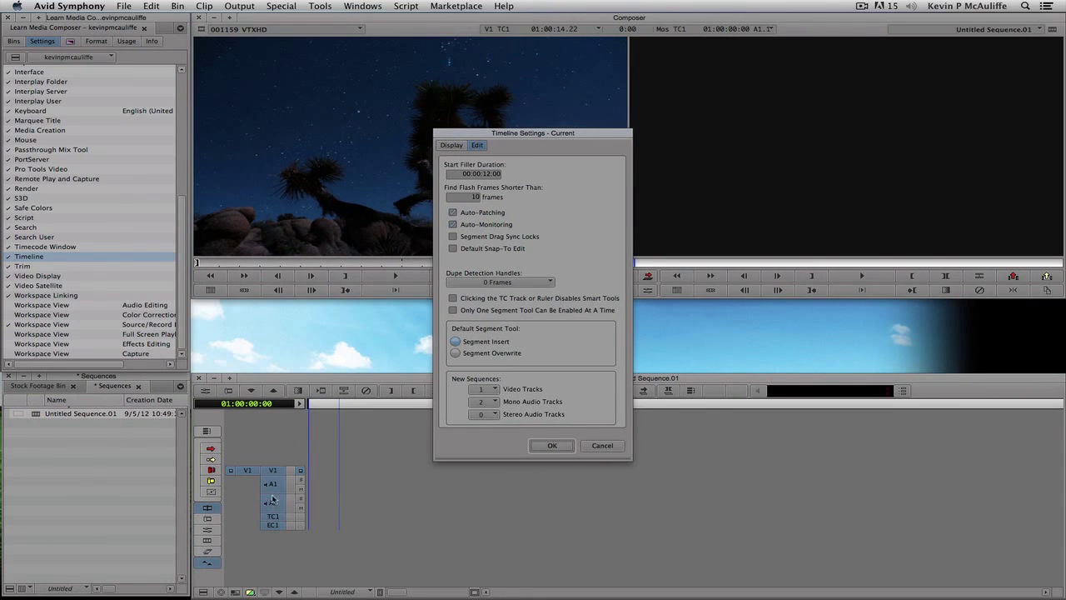
{"action": "left_click", "coordinate": [600, 446]}
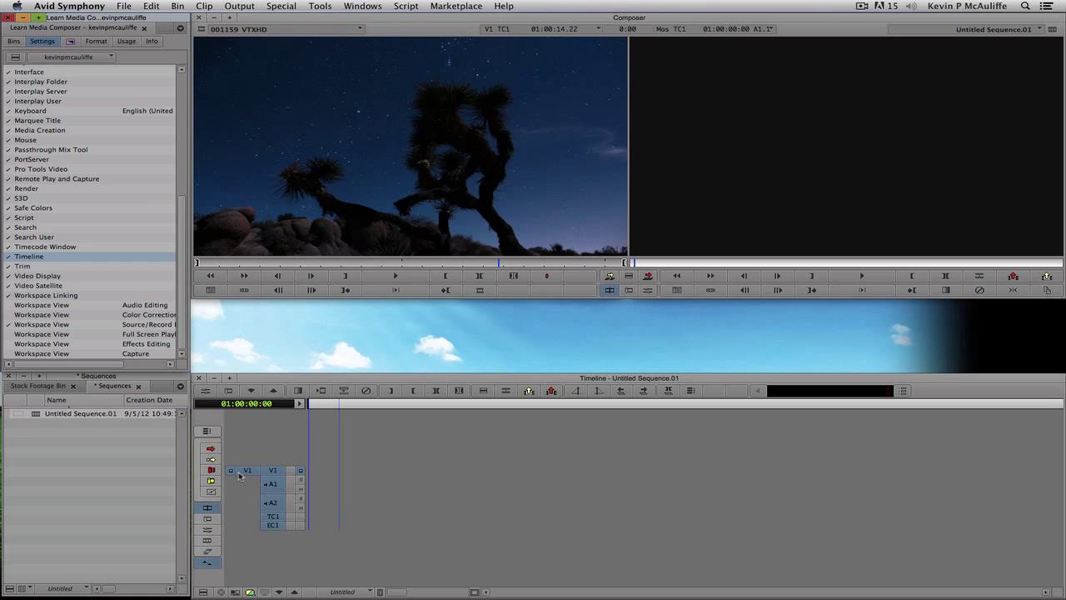
Step: AMA-link Elephants-1.mov from the Footage/Elephants folder on the Jessie drive into the Sequences bin and load it into the source monitor
{"action": "left_click", "coordinate": [132, 488]}
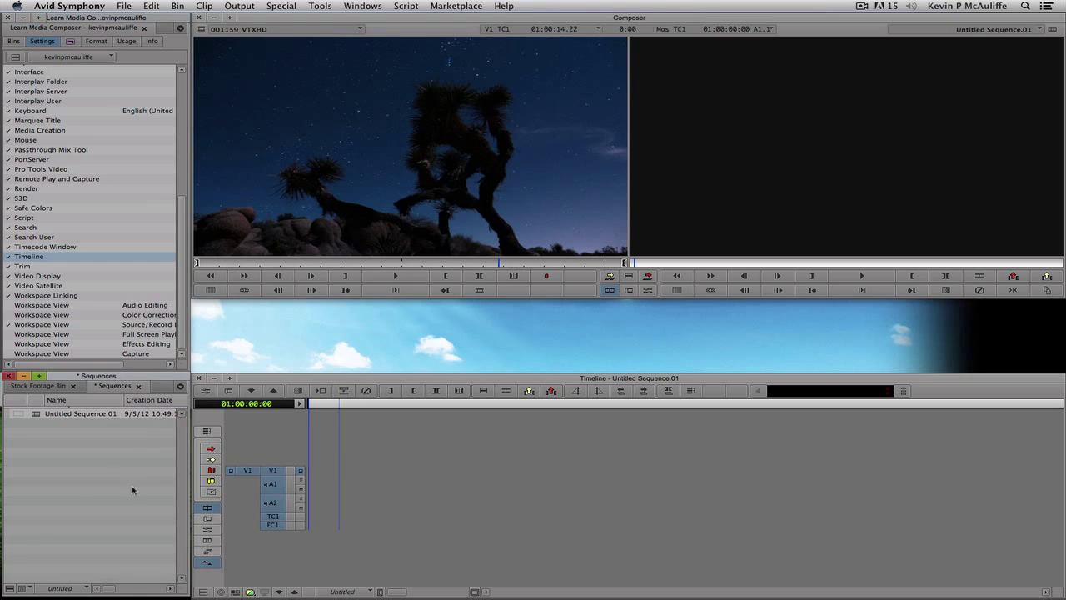
{"action": "right_click", "coordinate": [110, 471]}
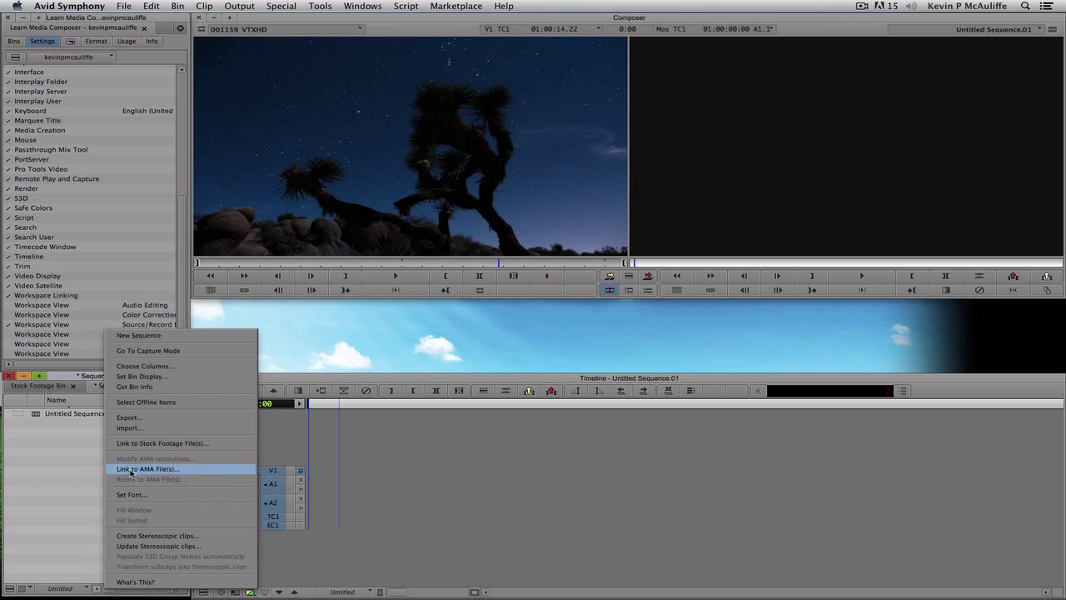
{"action": "left_click", "coordinate": [131, 472]}
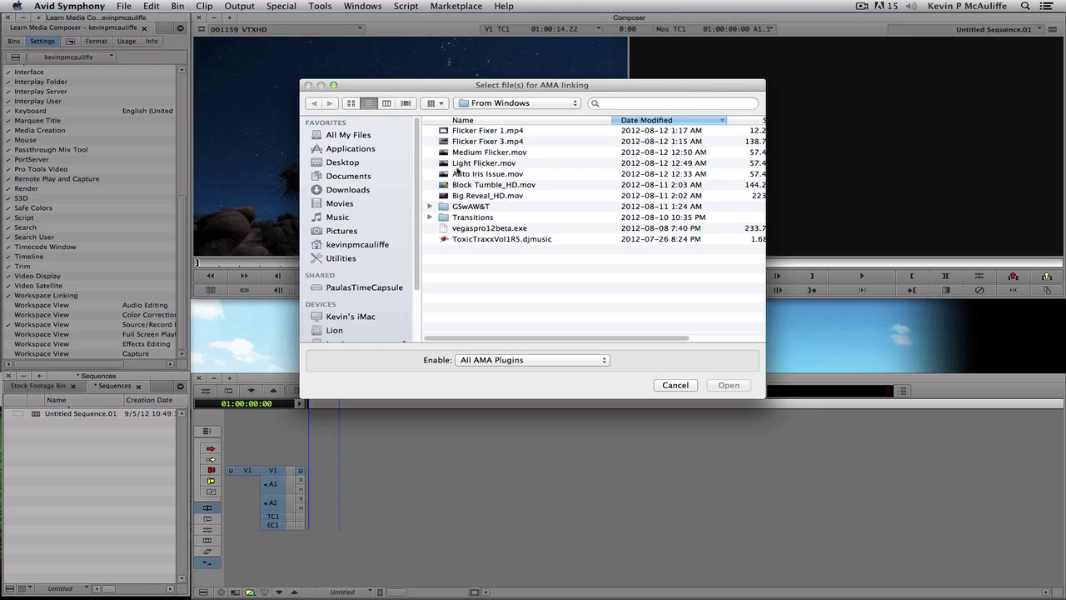
{"action": "left_click", "coordinate": [353, 165]}
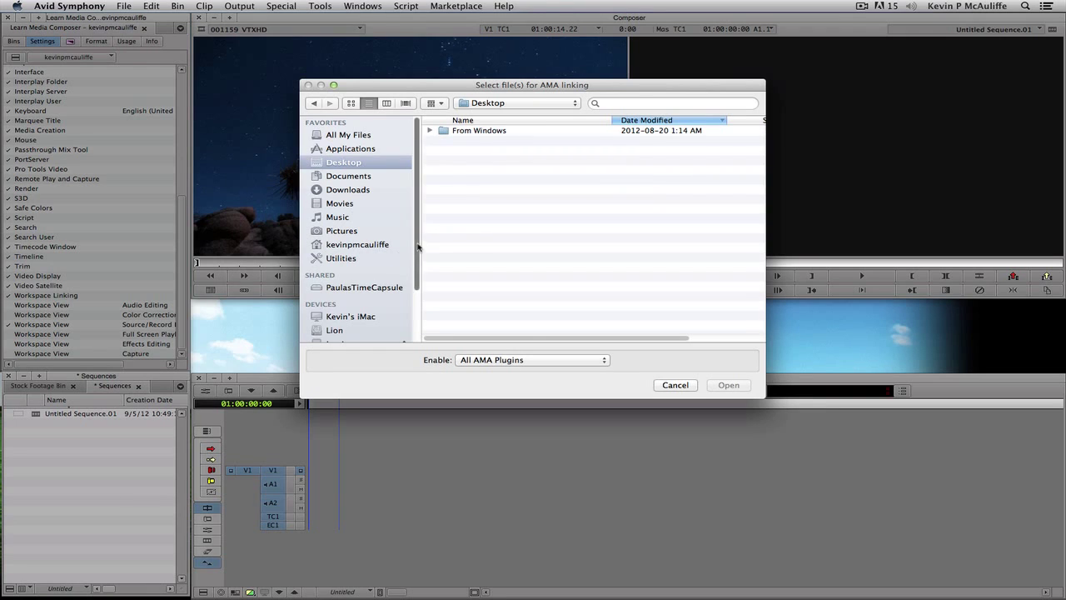
{"action": "left_click_drag", "start_coordinate": [419, 250], "coordinate": [419, 312]}
{"action": "left_click", "coordinate": [348, 277]}
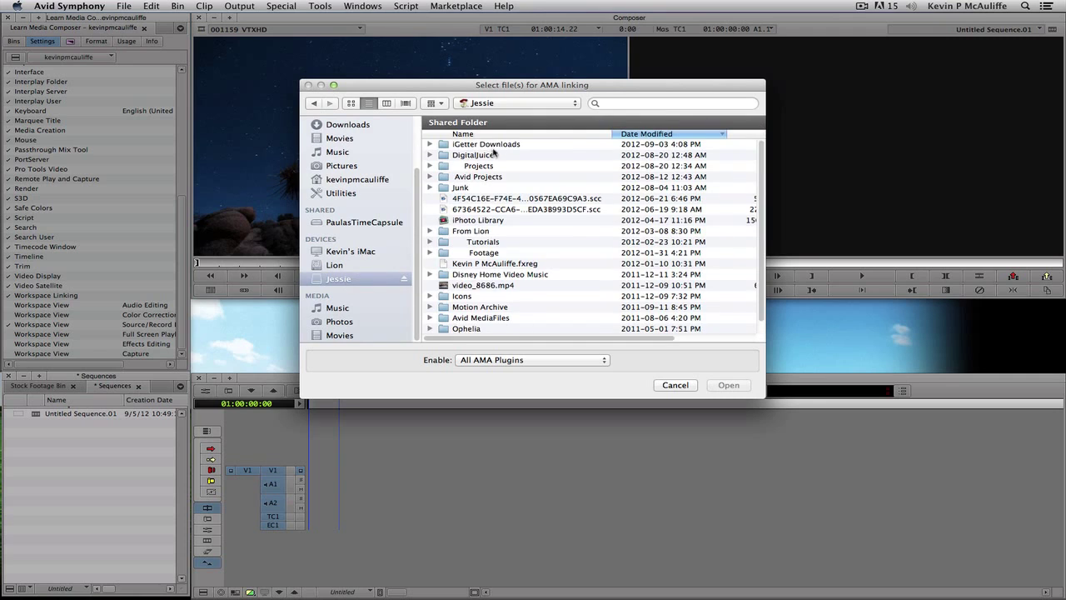
{"action": "left_click", "coordinate": [590, 136]}
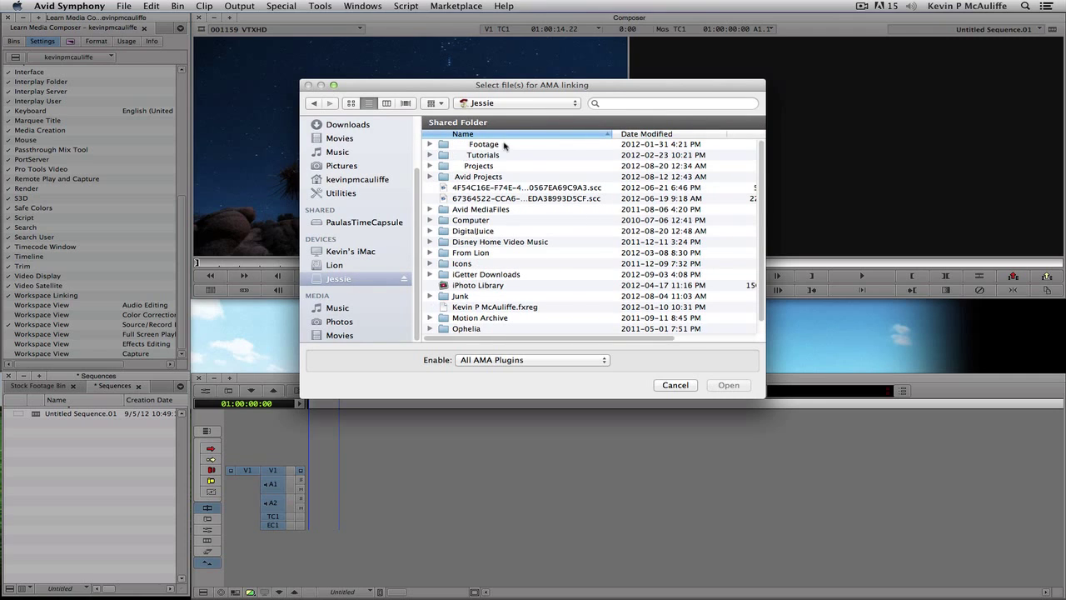
{"action": "double_click", "coordinate": [474, 149]}
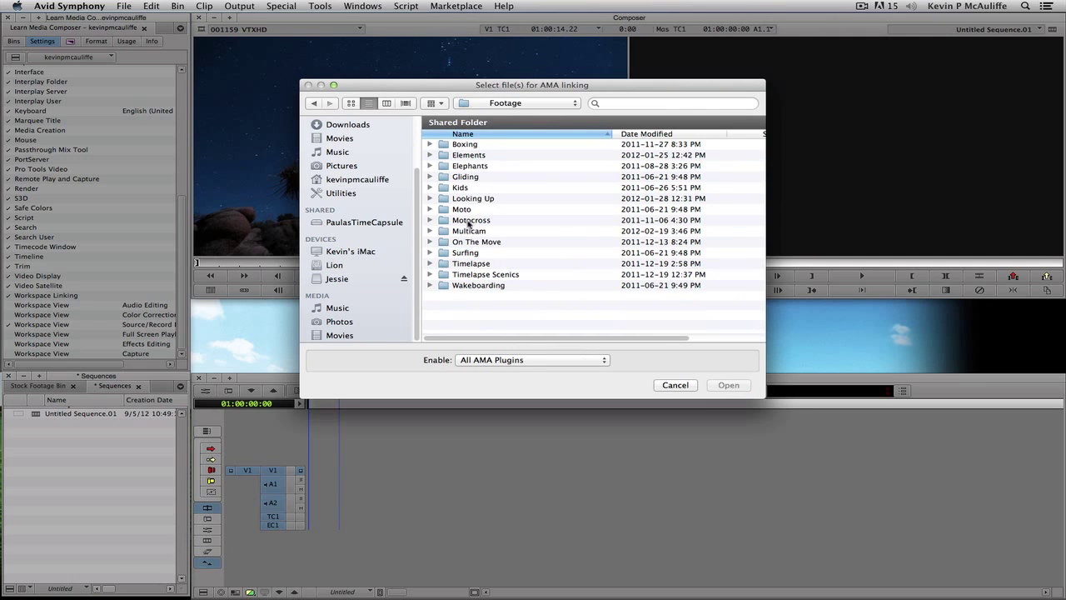
{"action": "double_click", "coordinate": [472, 166]}
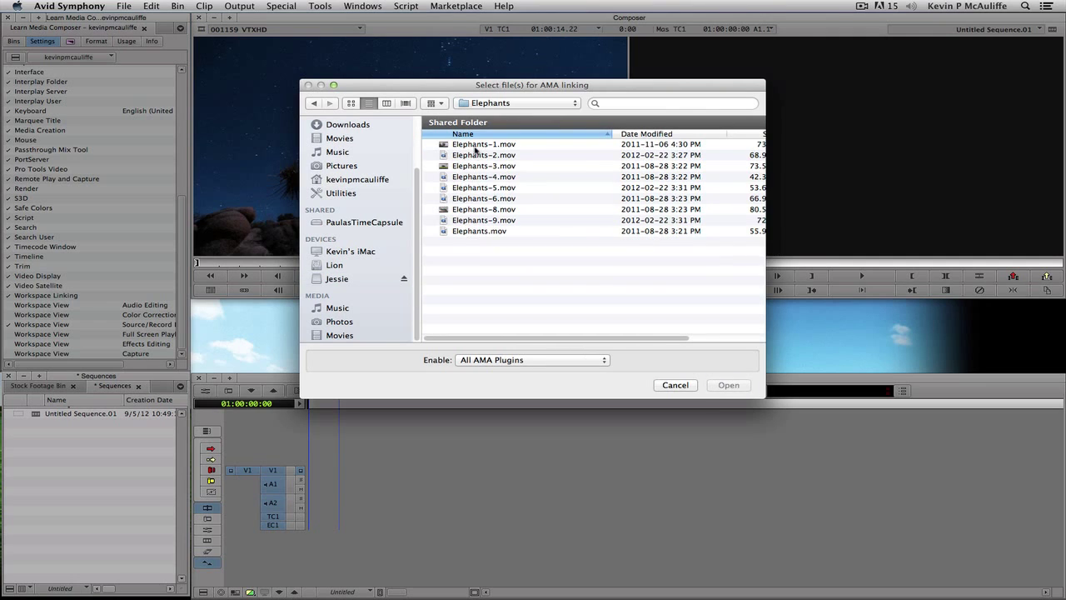
{"action": "left_click", "coordinate": [476, 145]}
{"action": "double_click", "coordinate": [476, 145]}
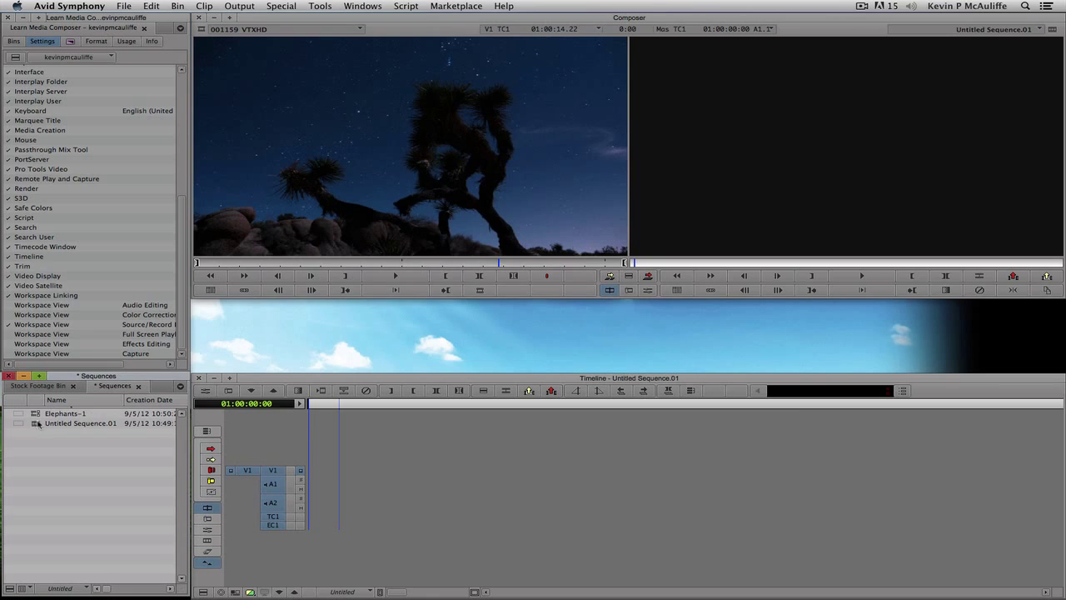
{"action": "left_click_drag", "start_coordinate": [46, 406], "coordinate": [314, 191]}
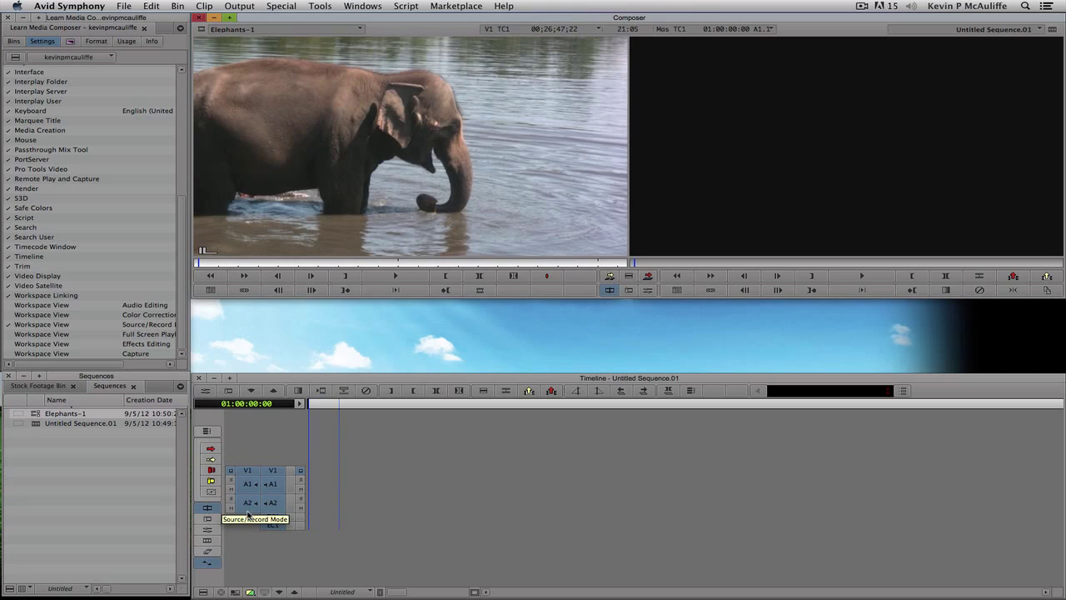
Step: Delete the Elephants-1 master clip from the Sequences bin
{"action": "left_click", "coordinate": [46, 413]}
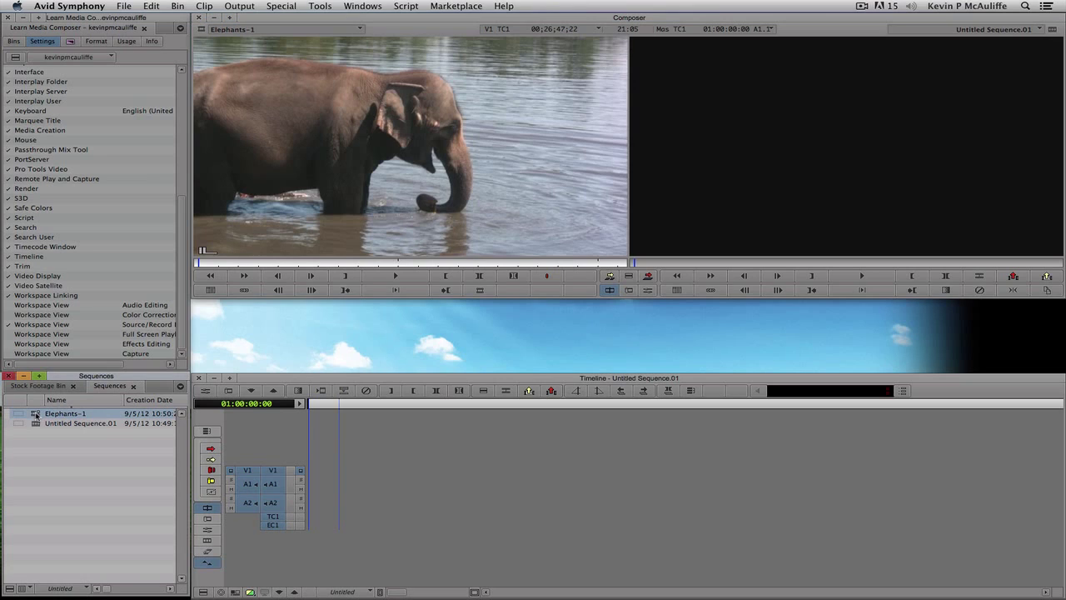
{"action": "key", "text": "Delete"}
{"action": "left_click", "coordinate": [490, 276]}
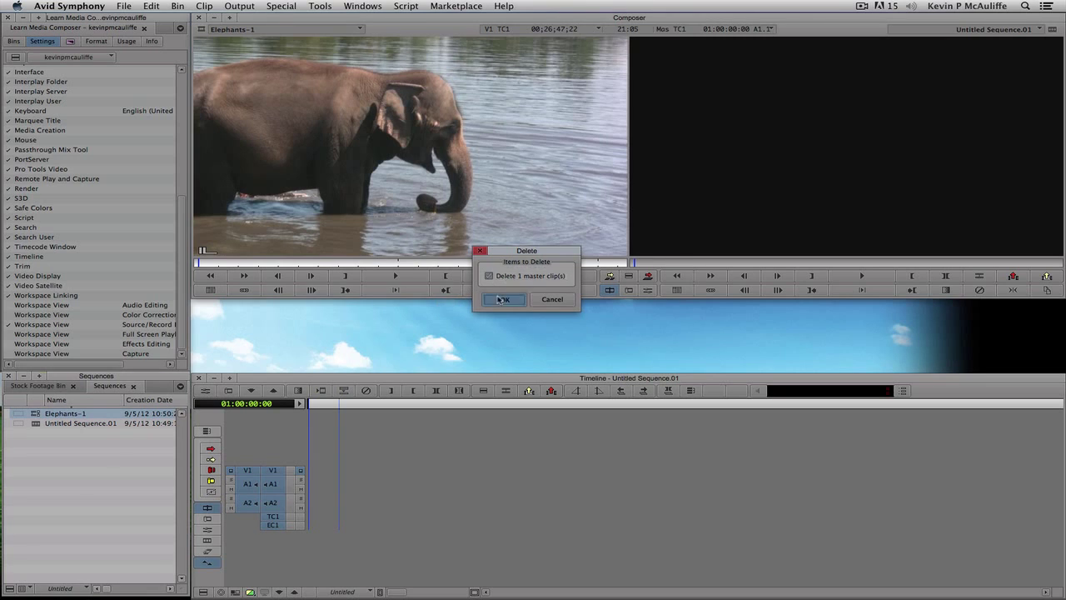
{"action": "left_click", "coordinate": [504, 300]}
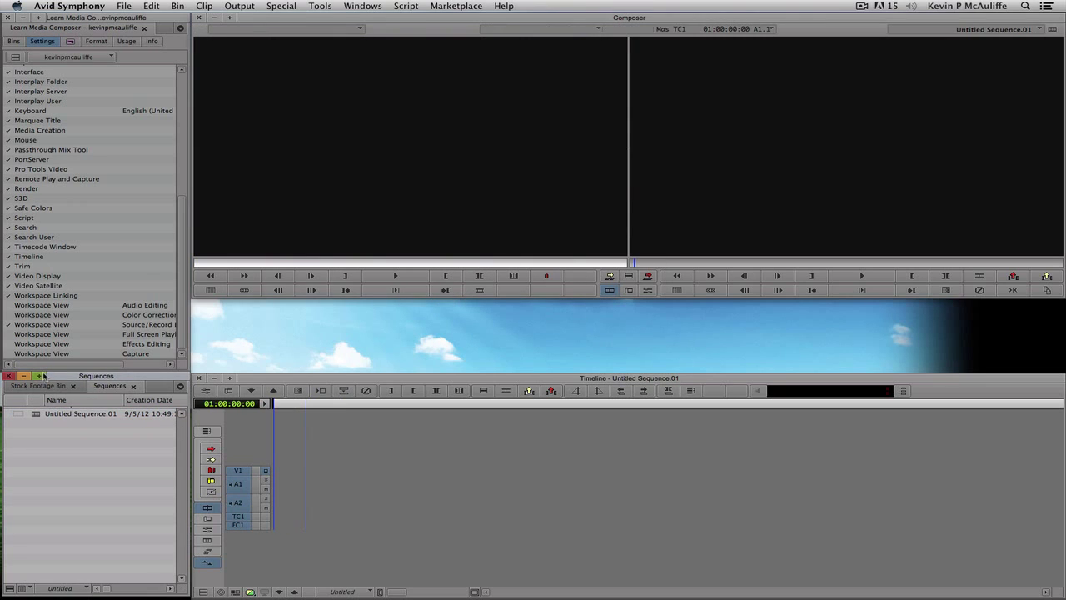
Step: Load 001159_VTXHD from the Stock Footage Bin into the source monitor and mark a section about 6:28 long, ending at 01:00:09:22
{"action": "left_click", "coordinate": [47, 387]}
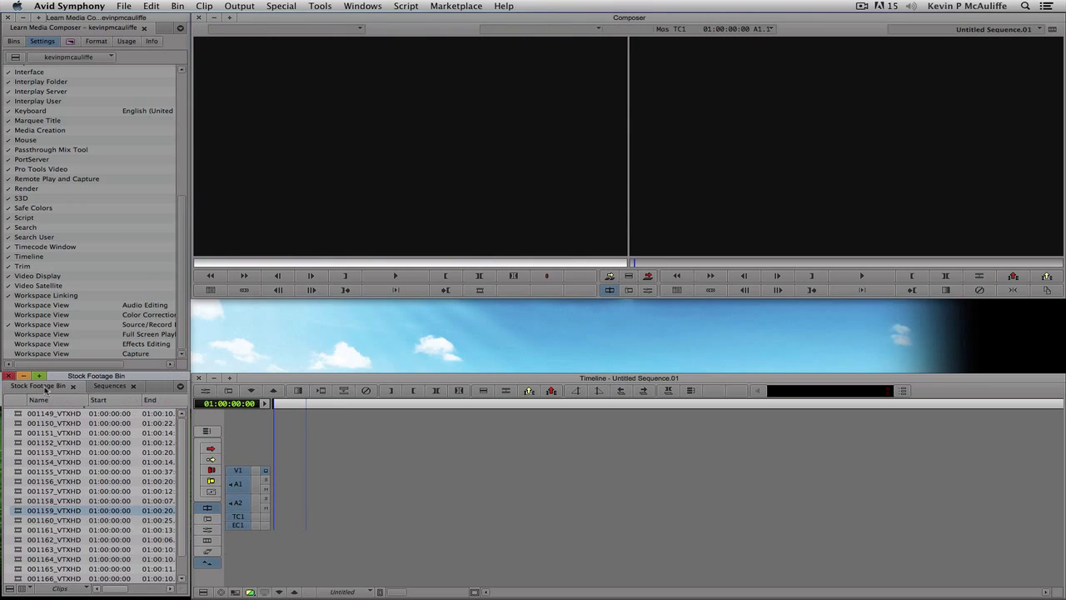
{"action": "double_click", "coordinate": [20, 510]}
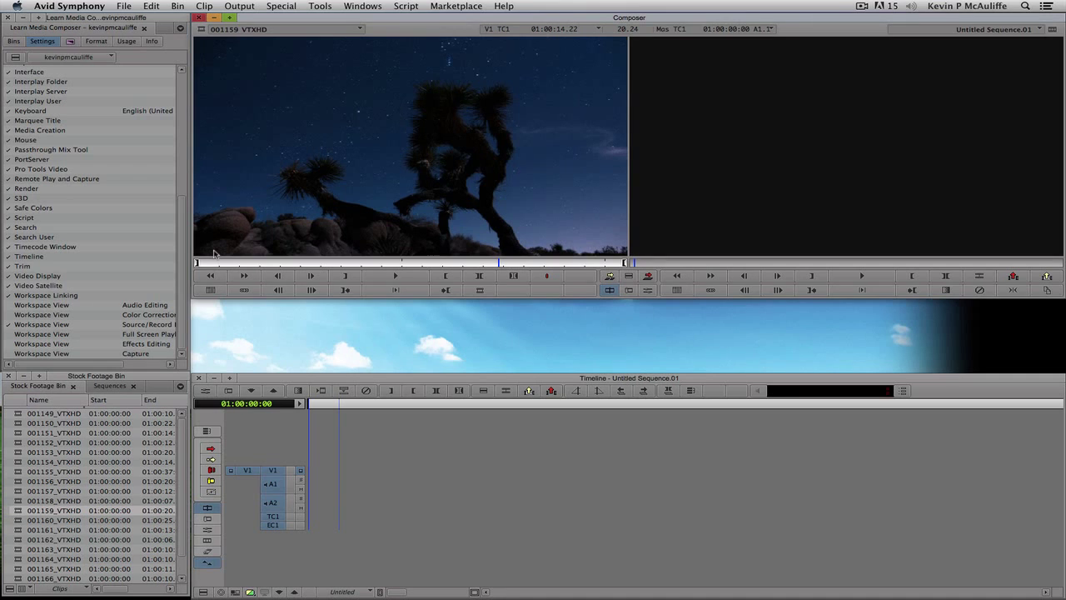
{"action": "left_click", "coordinate": [312, 264]}
{"action": "left_click_drag", "start_coordinate": [314, 264], "coordinate": [398, 263]}
{"action": "left_click", "coordinate": [346, 275]}
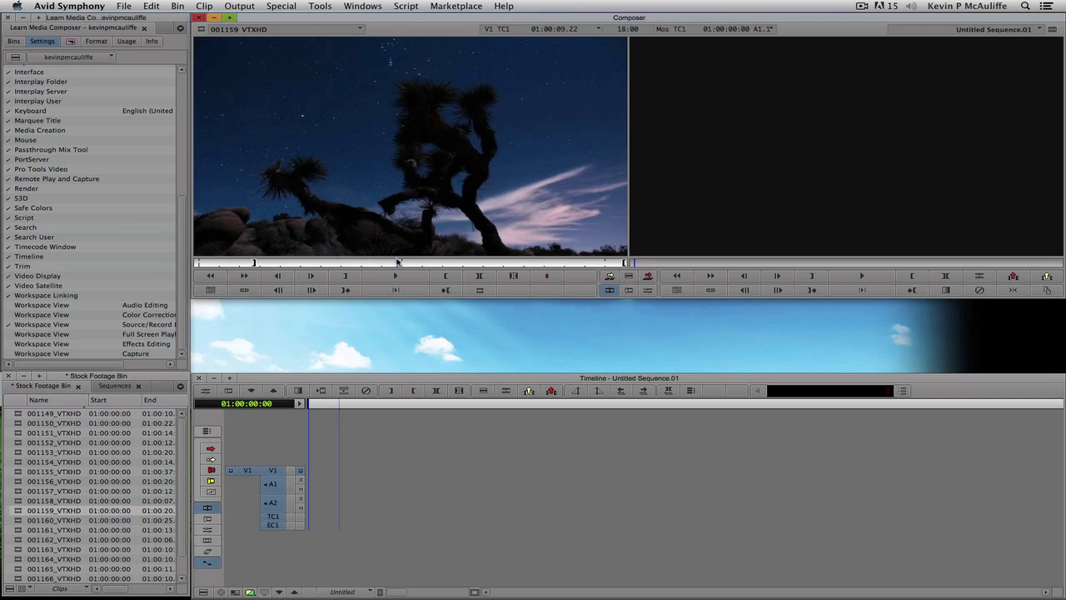
{"action": "key", "text": "o"}
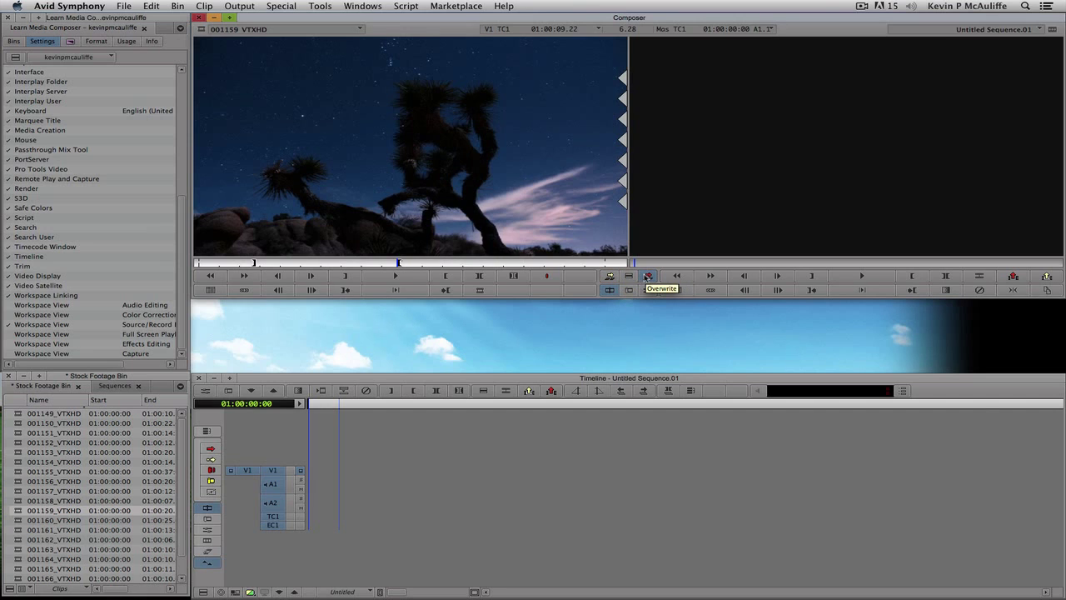
Step: Overwrite the marked section of 001159_VTXHD onto V1 at the start of the sequence and play it back from the beginning
{"action": "left_click", "coordinate": [648, 276]}
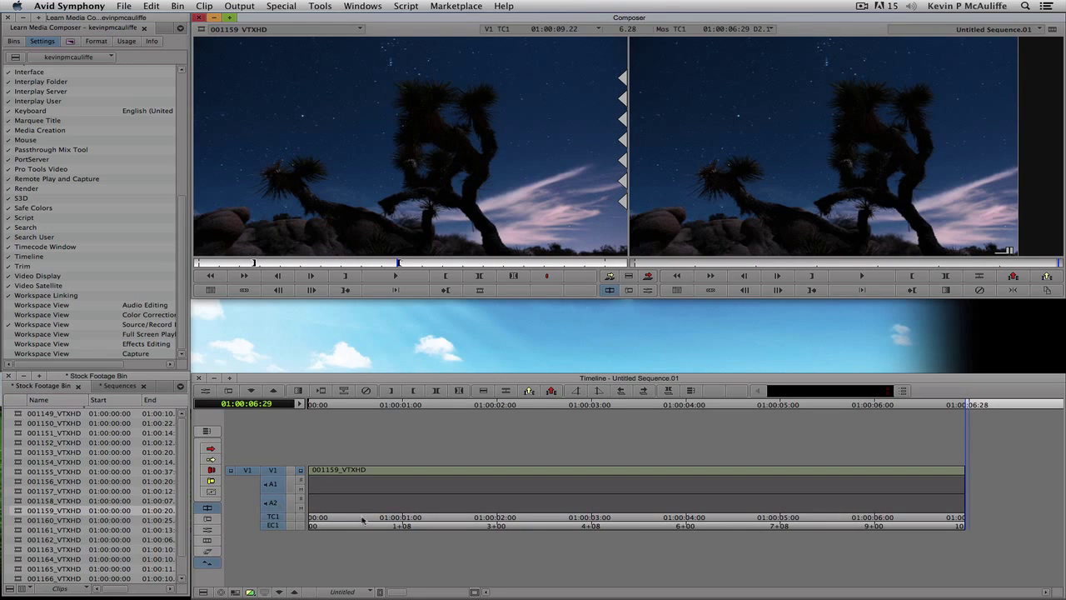
{"action": "left_click_drag", "start_coordinate": [371, 492], "coordinate": [303, 481]}
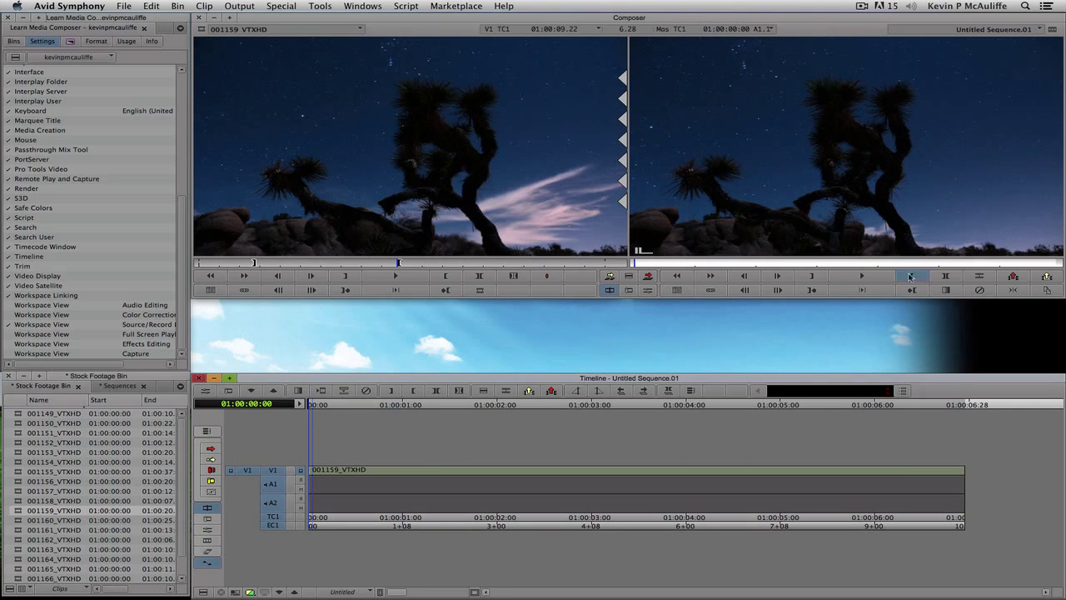
{"action": "left_click", "coordinate": [872, 278]}
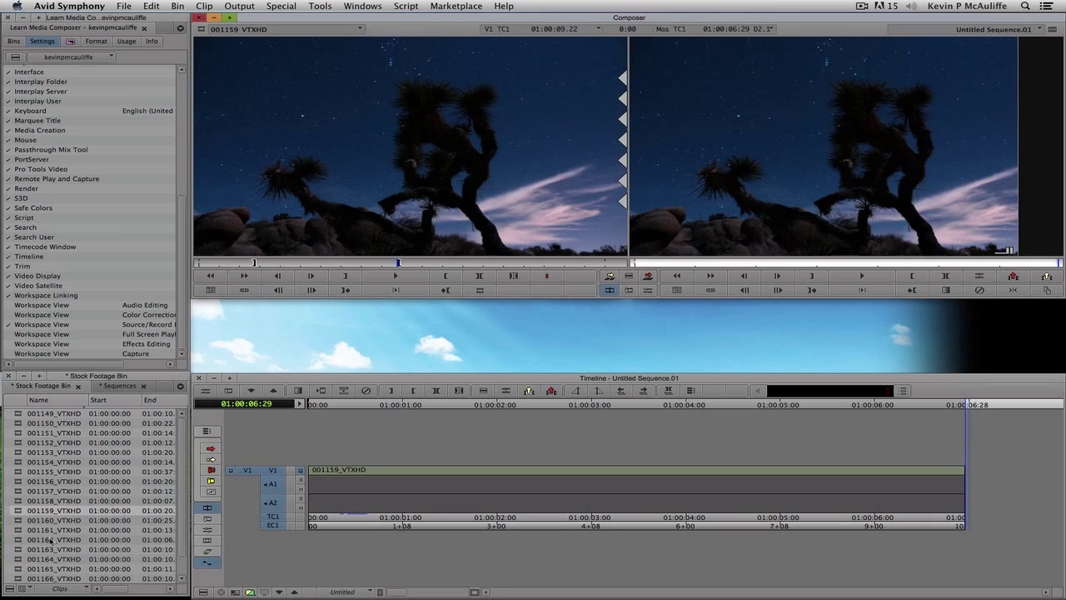
Step: Mark a section of 001164_VTXHD about 5:10 long, ending at 01:00:06:25, and overwrite it at the end of the sequence
{"action": "left_click", "coordinate": [17, 560]}
{"action": "double_click", "coordinate": [17, 559]}
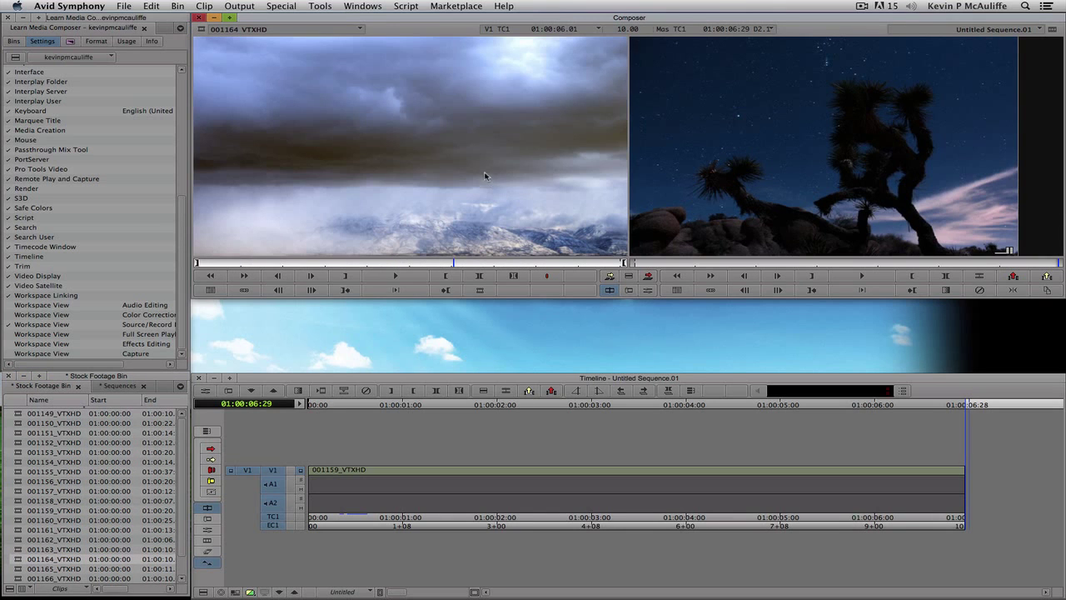
{"action": "left_click", "coordinate": [362, 263]}
{"action": "left_click_drag", "start_coordinate": [355, 269], "coordinate": [263, 275]}
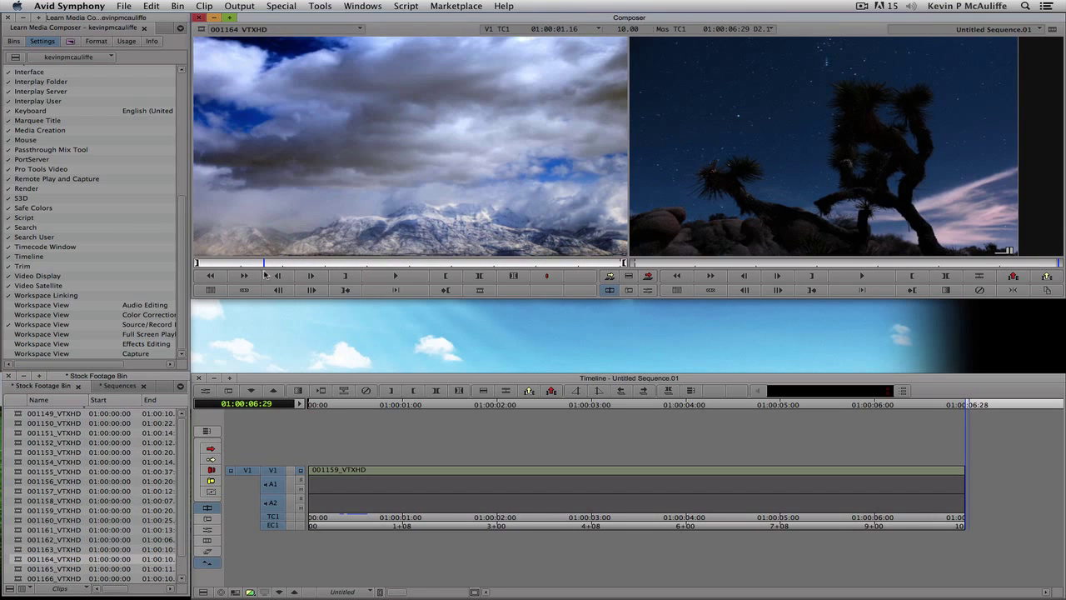
{"action": "left_click_drag", "start_coordinate": [370, 266], "coordinate": [489, 265]}
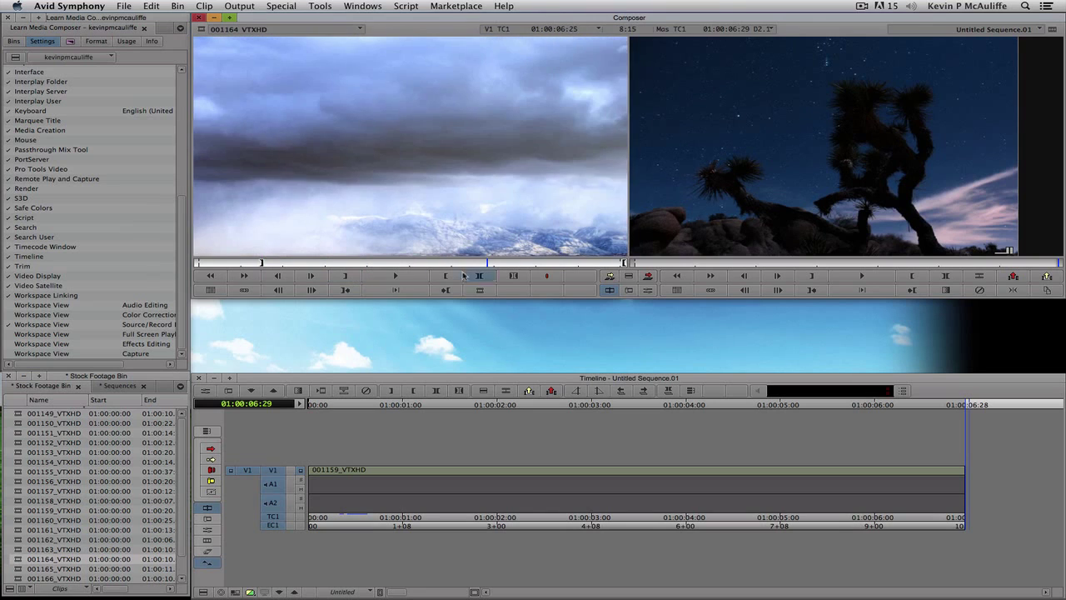
{"action": "key", "text": "o"}
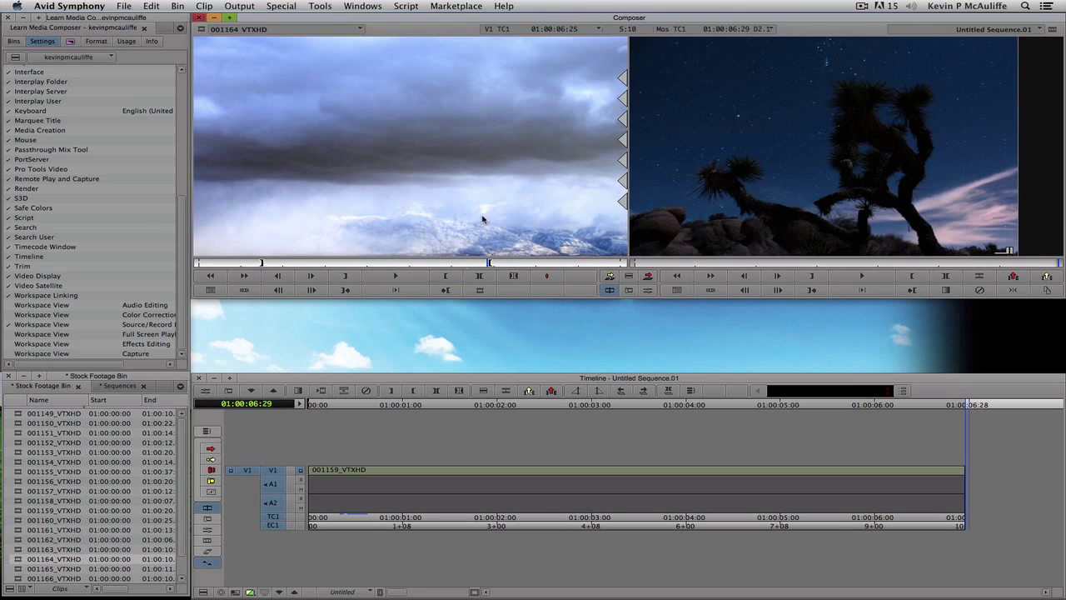
{"action": "left_click", "coordinate": [648, 275]}
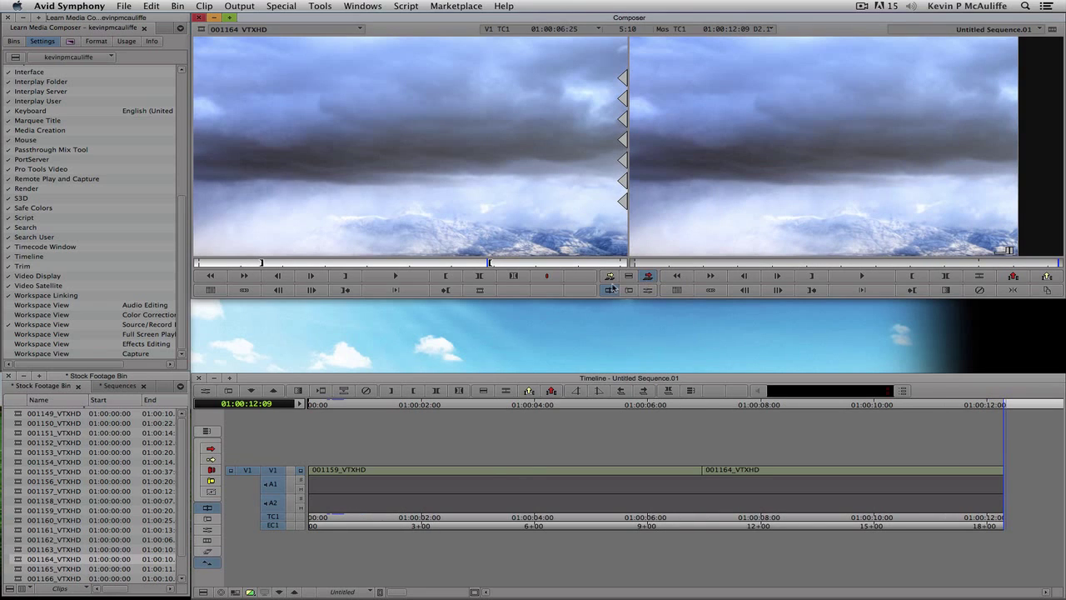
Step: Mark a section of 001167_VTXHD about 3:17 long, ending at 01:00:05:14, and overwrite it after 001164_VTXHD in the sequence
{"action": "scroll", "coordinate": [181, 452], "scroll_direction": "down", "scroll_amount": 2}
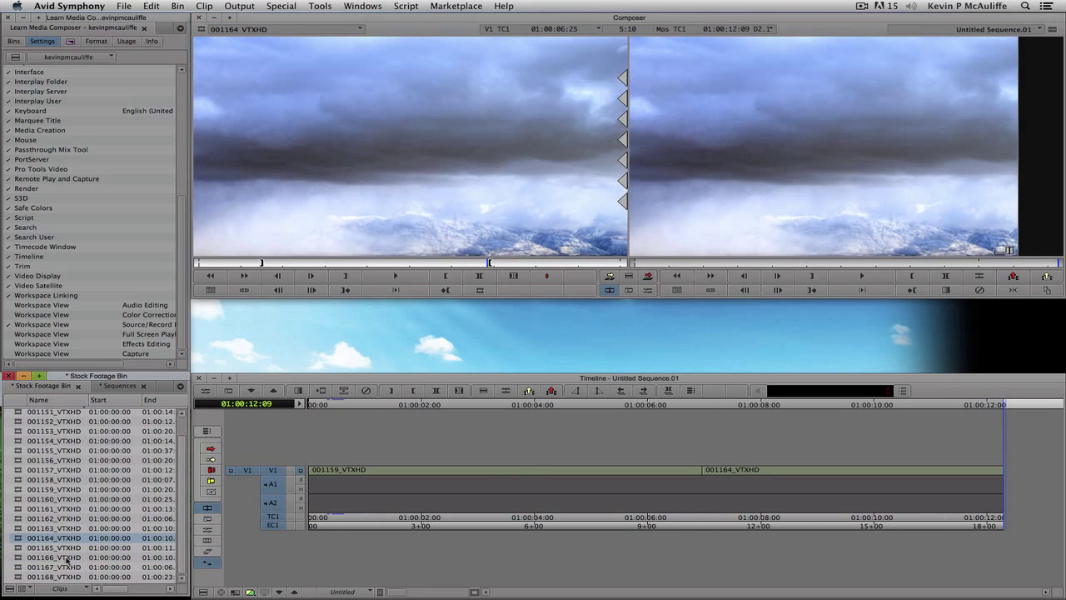
{"action": "double_click", "coordinate": [17, 567]}
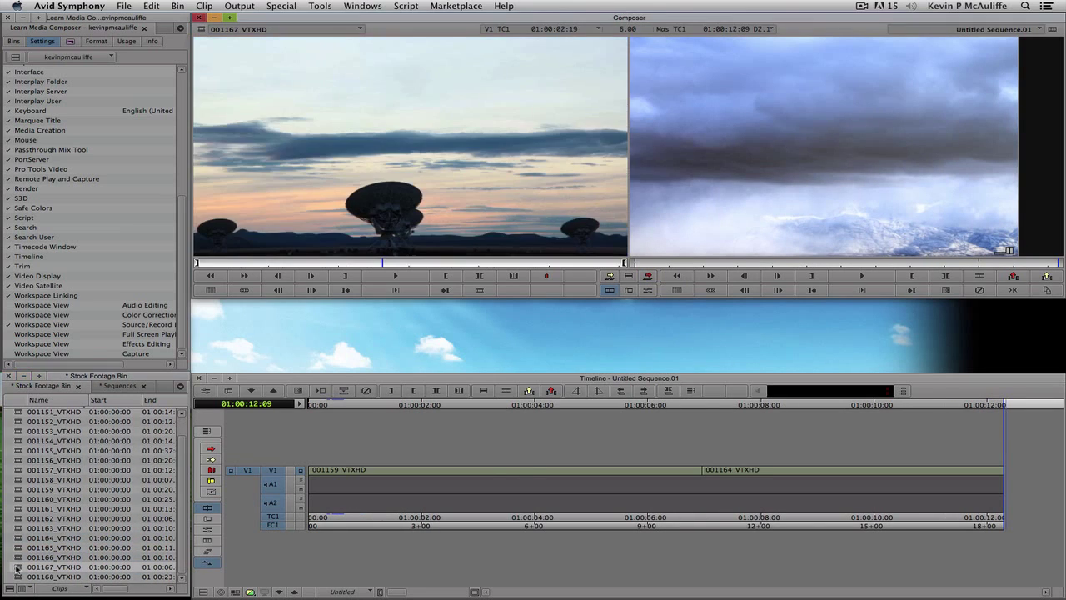
{"action": "left_click", "coordinate": [276, 263]}
{"action": "mouse_move", "coordinate": [327, 263]}
{"action": "left_mouse_down"}
{"action": "mouse_move", "coordinate": [308, 263]}
{"action": "mouse_move", "coordinate": [586, 276]}
{"action": "left_mouse_up"}
{"action": "key", "text": "i"}
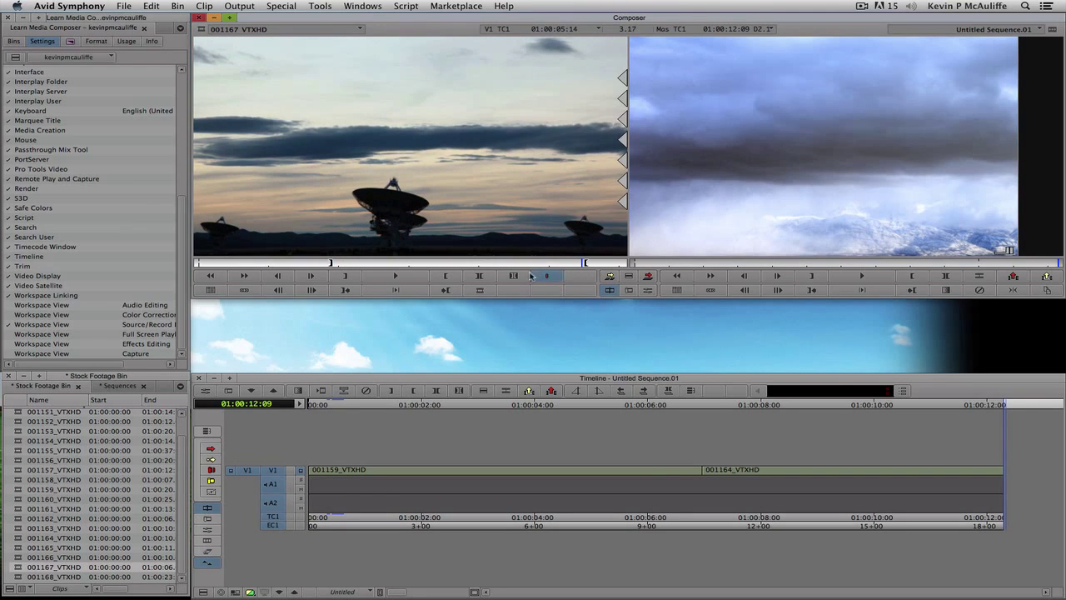
{"action": "left_click", "coordinate": [647, 277]}
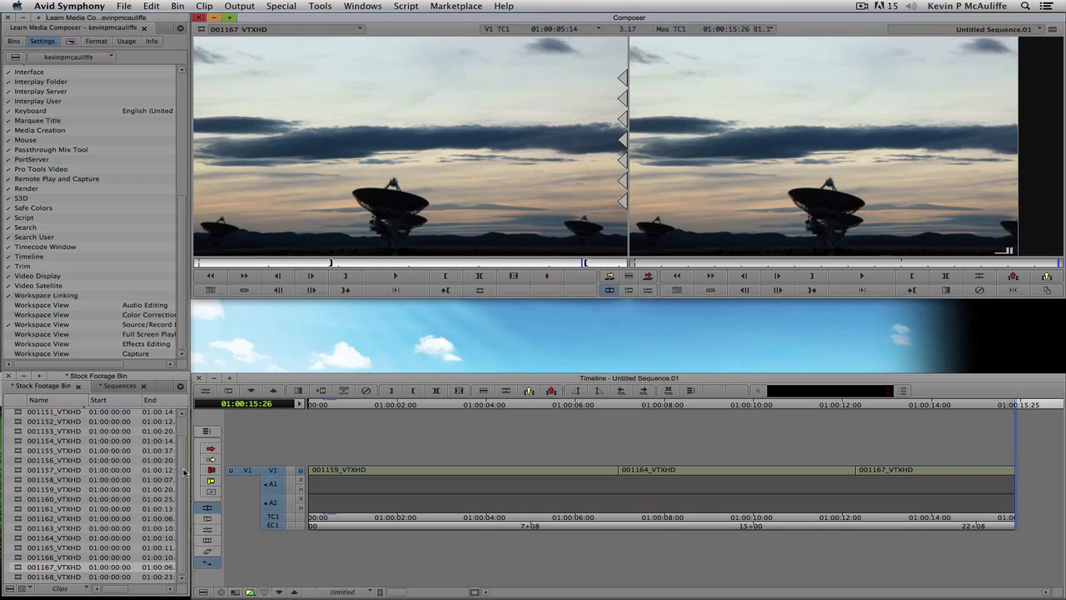
Step: Load 001166_VTXHD into the source monitor and mark a section with its out point at 01:00:05:26
{"action": "left_click", "coordinate": [182, 515]}
{"action": "double_click", "coordinate": [25, 558]}
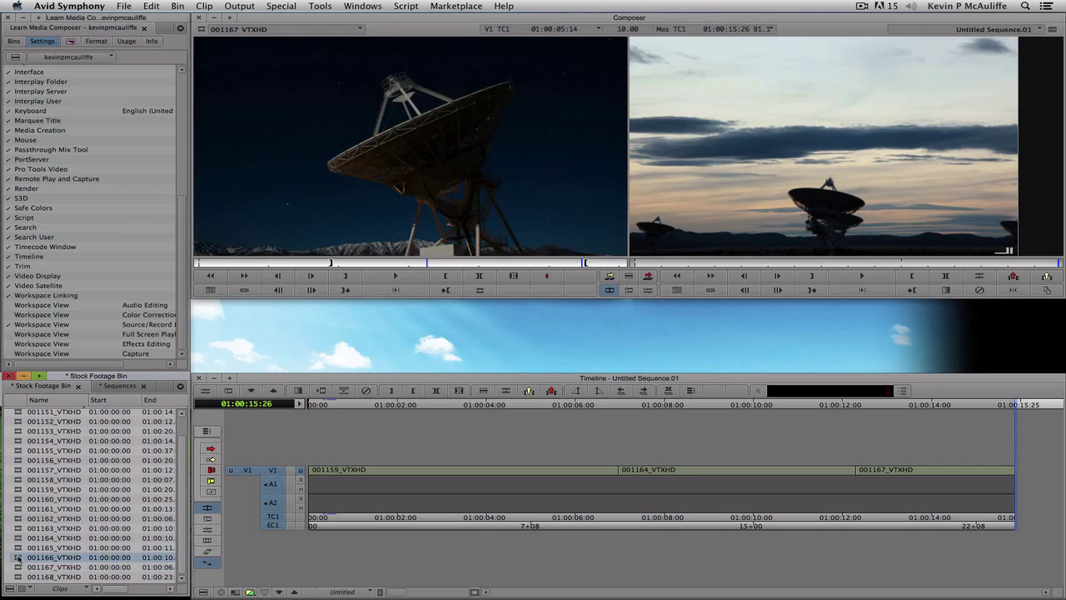
{"action": "mouse_move", "coordinate": [330, 264]}
{"action": "left_mouse_down"}
{"action": "mouse_move", "coordinate": [302, 265]}
{"action": "mouse_move", "coordinate": [318, 265]}
{"action": "left_mouse_up"}
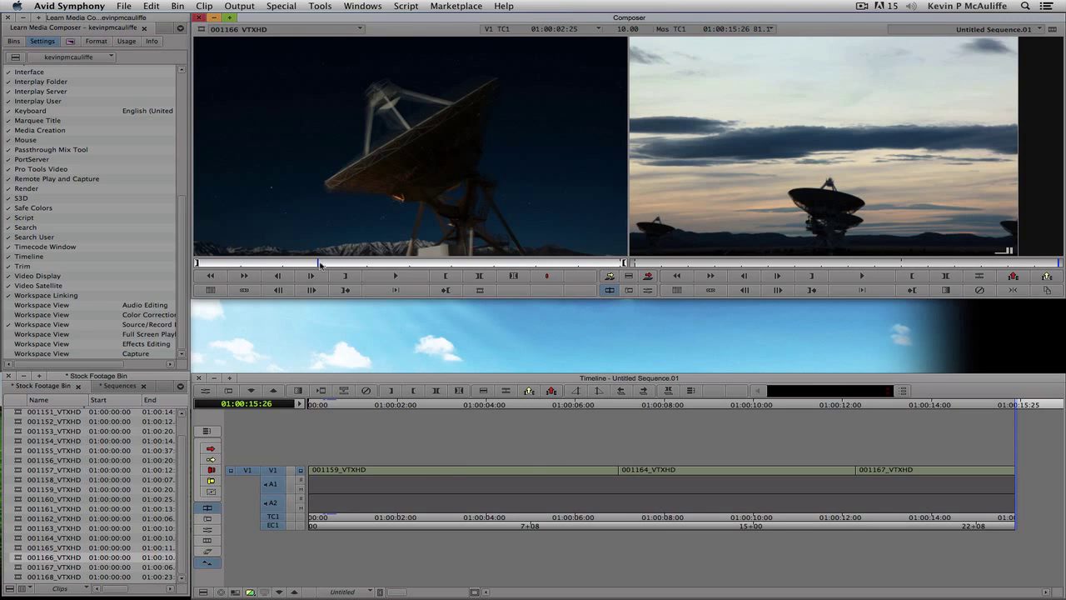
{"action": "left_click", "coordinate": [291, 265]}
{"action": "left_click_drag", "start_coordinate": [291, 265], "coordinate": [447, 265]}
{"action": "key", "text": "i"}
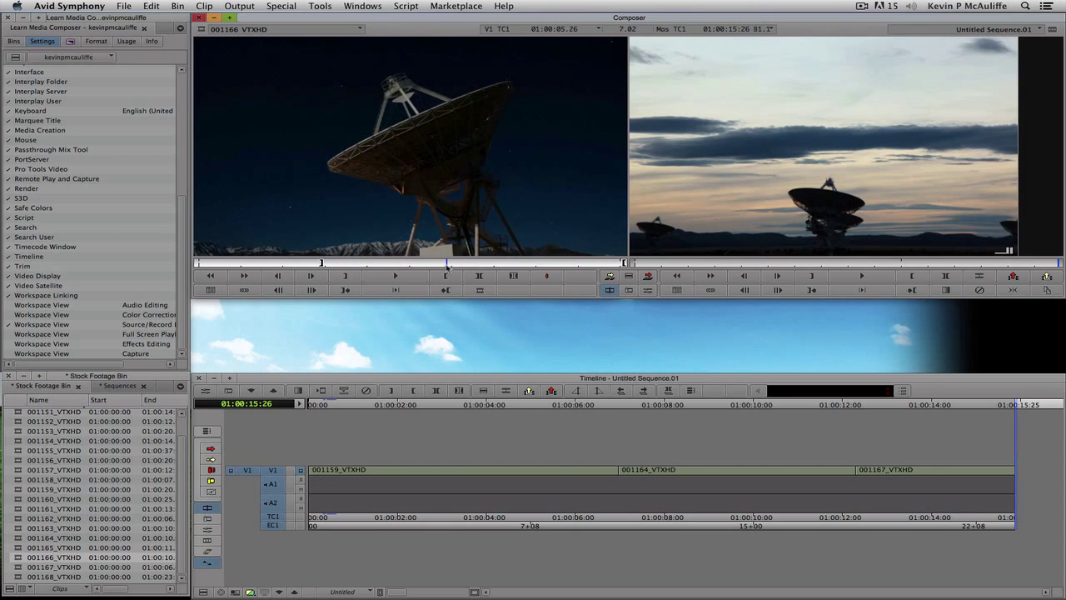
{"action": "key", "text": "o"}
{"action": "left_click", "coordinate": [665, 228]}
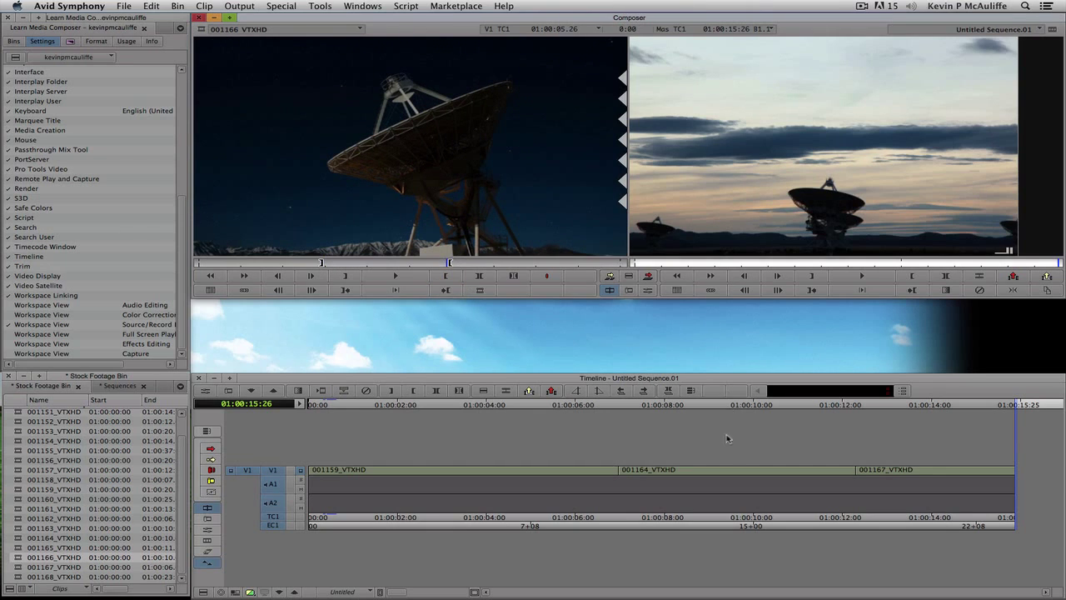
Step: Examine the head and tail frame indicators at both cuts of the sequence, stepping back one frame across each cut
{"action": "left_click_drag", "start_coordinate": [725, 475], "coordinate": [623, 478]}
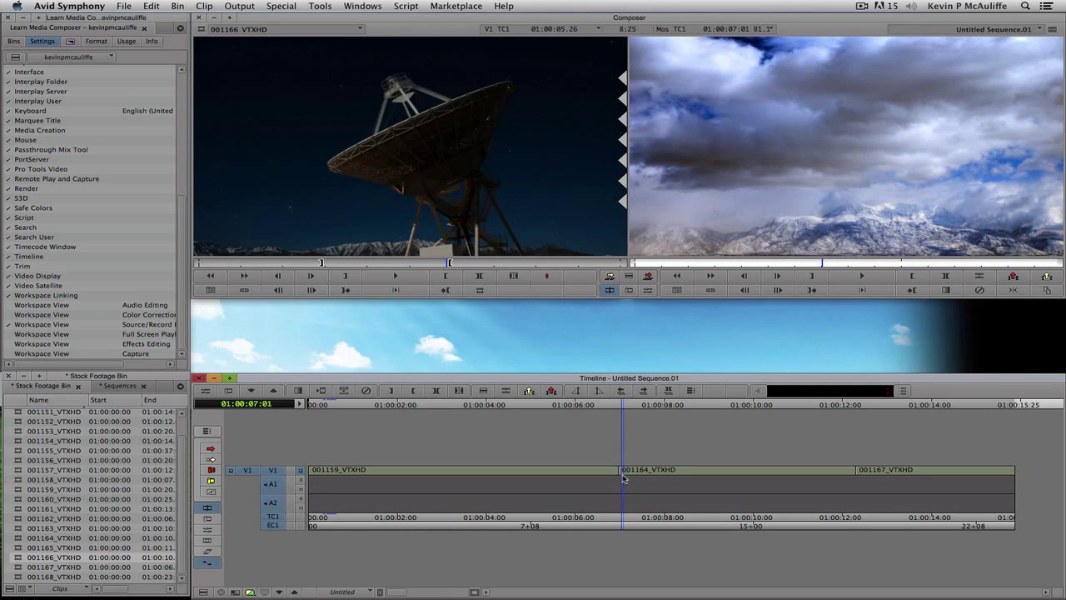
{"action": "left_click", "coordinate": [747, 276]}
{"action": "left_click", "coordinate": [747, 276]}
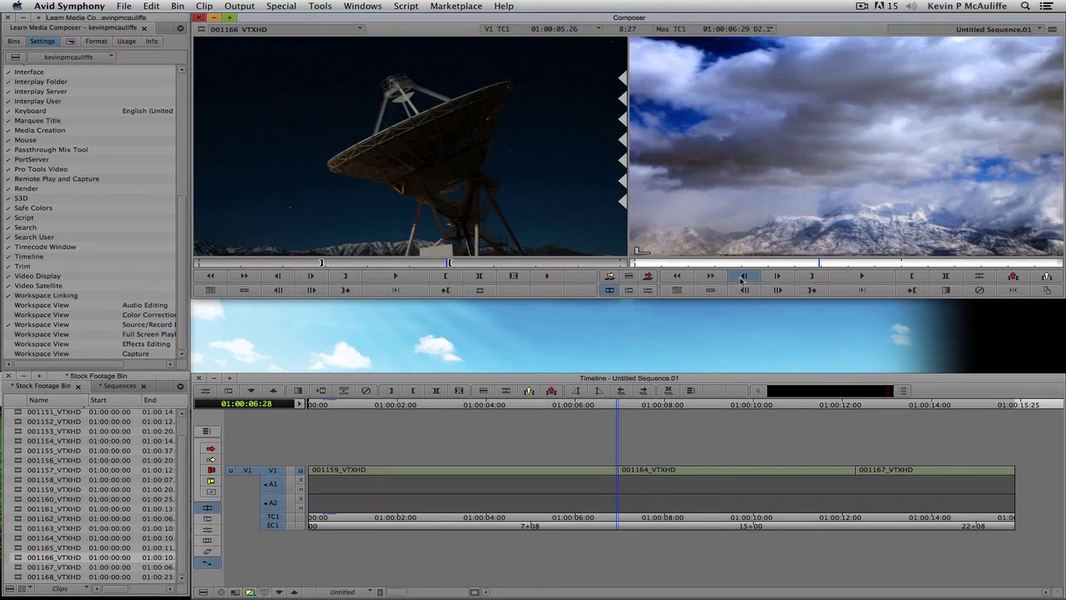
{"action": "left_click", "coordinate": [755, 307]}
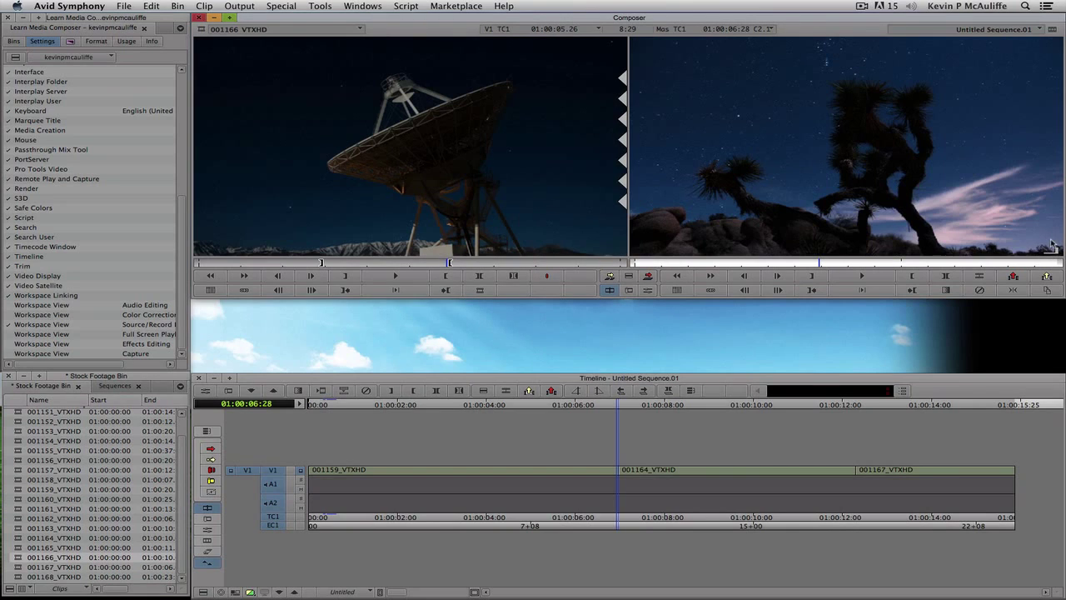
{"action": "left_click", "coordinate": [858, 473]}
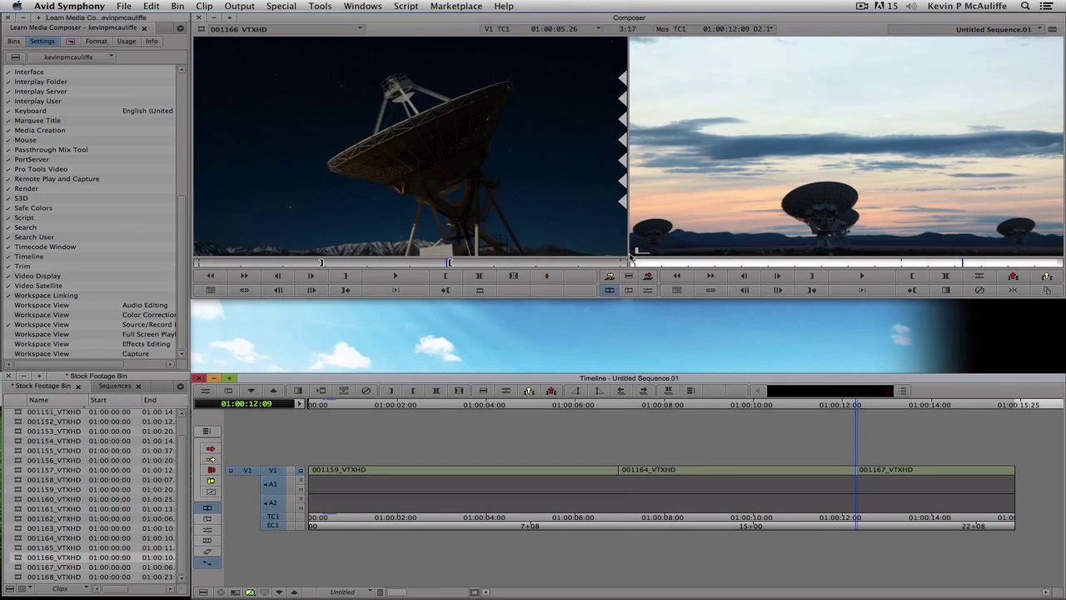
{"action": "left_click", "coordinate": [744, 276]}
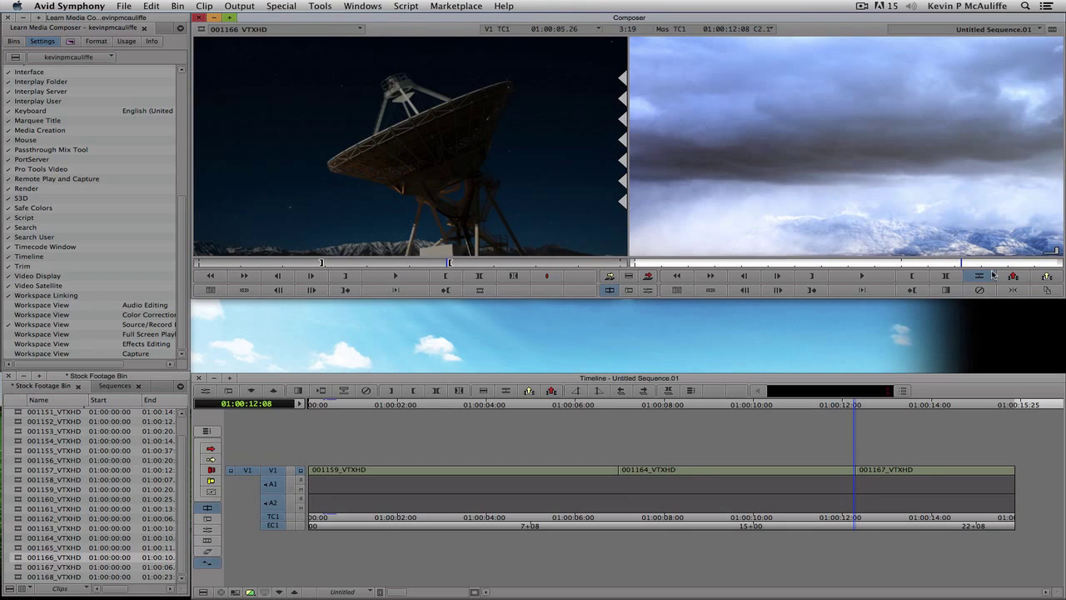
Step: Step the playhead frame by frame to the first frame of 001164_VTXHD in the sequence
{"action": "left_click", "coordinate": [621, 482]}
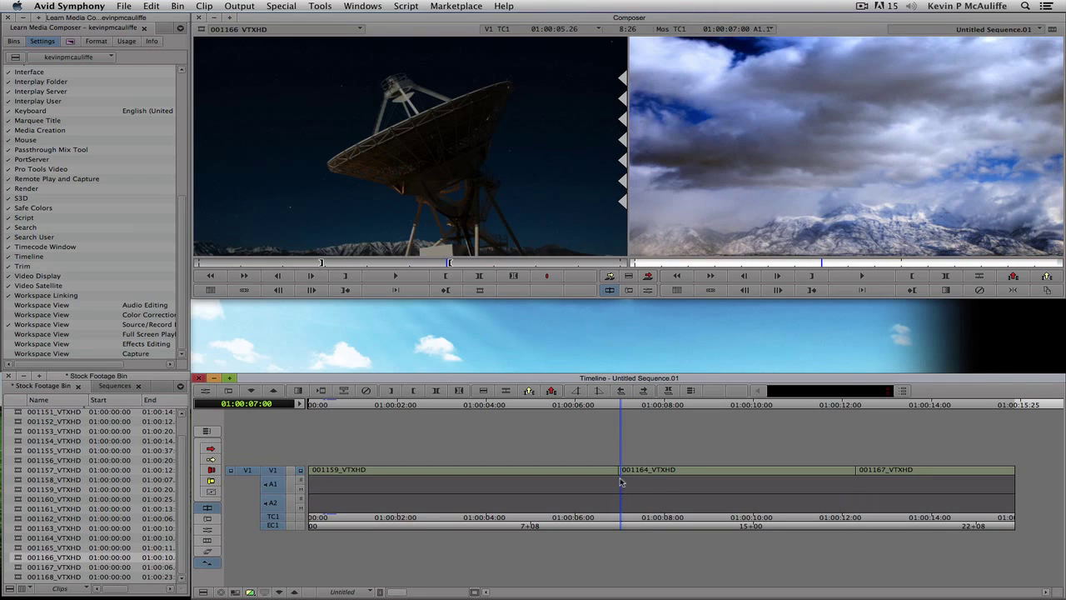
{"action": "left_click", "coordinate": [746, 276]}
{"action": "left_click", "coordinate": [778, 276]}
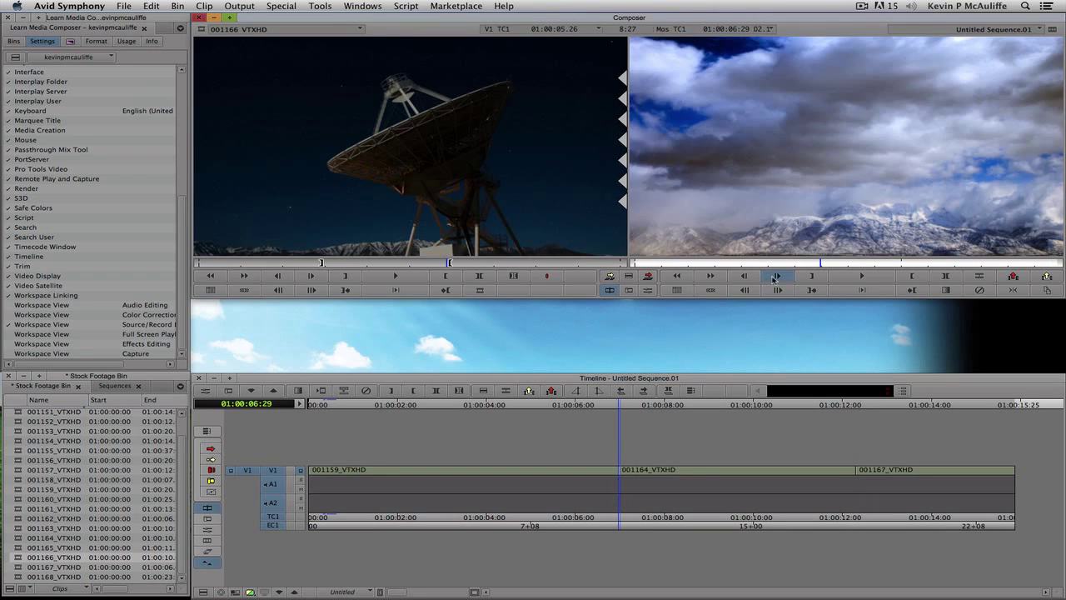
{"action": "left_click", "coordinate": [749, 290]}
{"action": "left_click", "coordinate": [748, 291]}
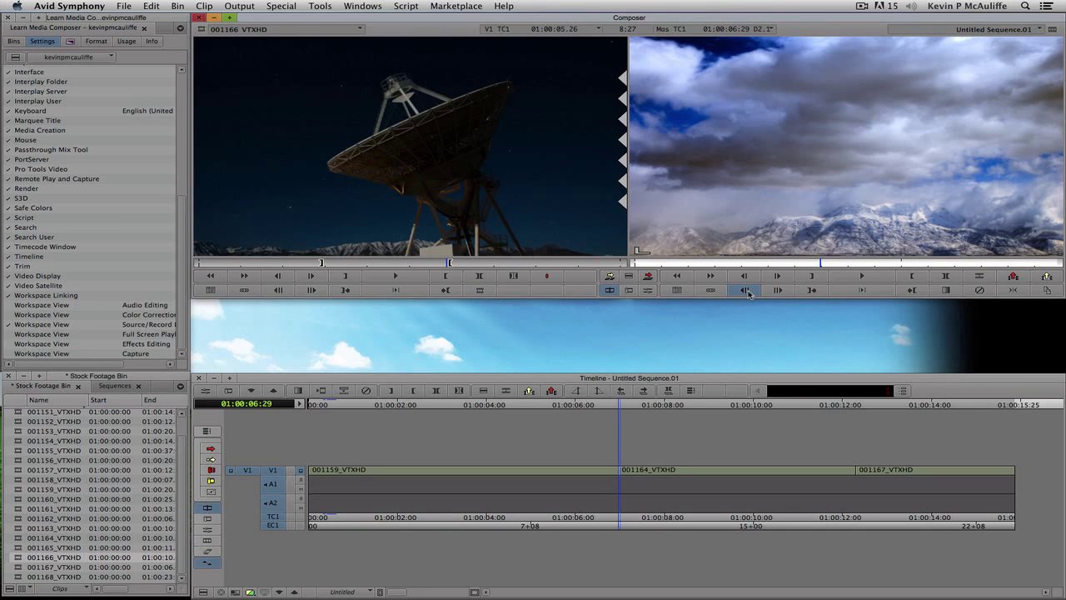
Step: Jump the playhead back and forth between the edit points at the heads of 001164_VTXHD and 001167_VTXHD
{"action": "left_click_drag", "start_coordinate": [772, 486], "coordinate": [794, 470]}
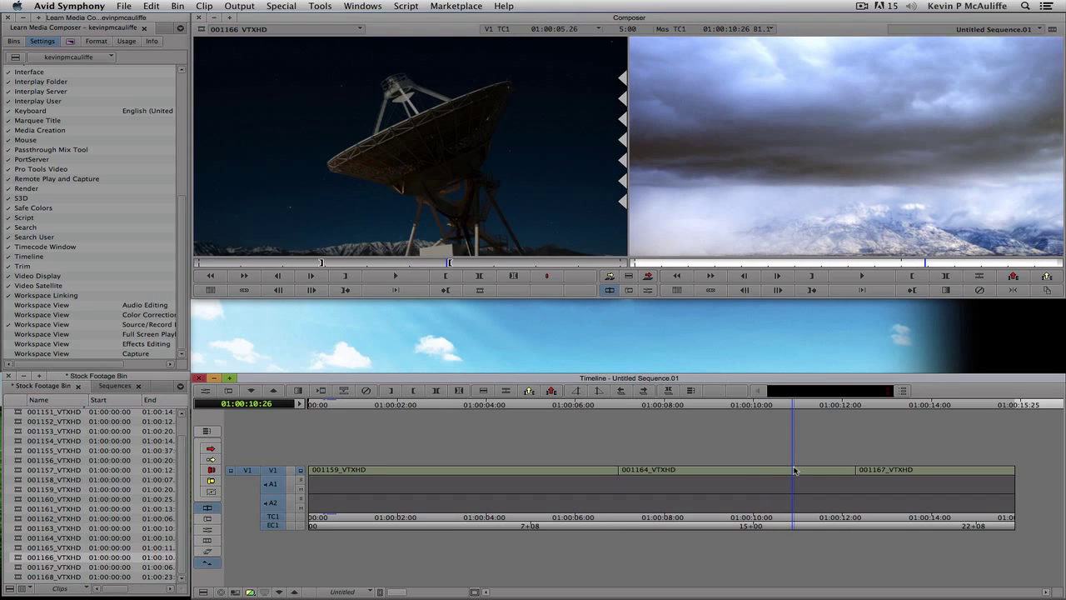
{"action": "key", "text": "a"}
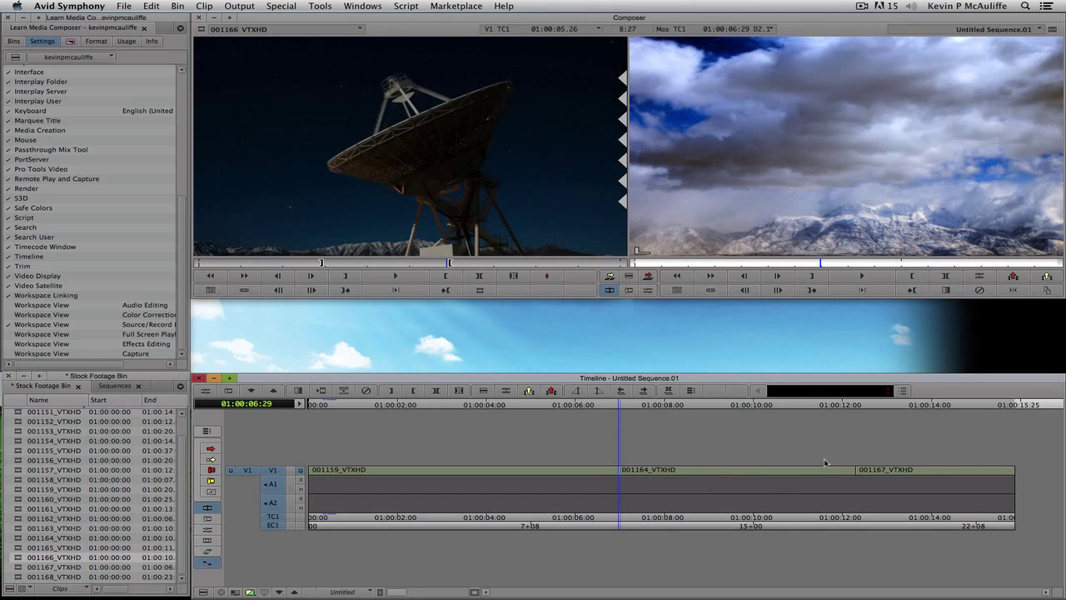
{"action": "key", "text": "s"}
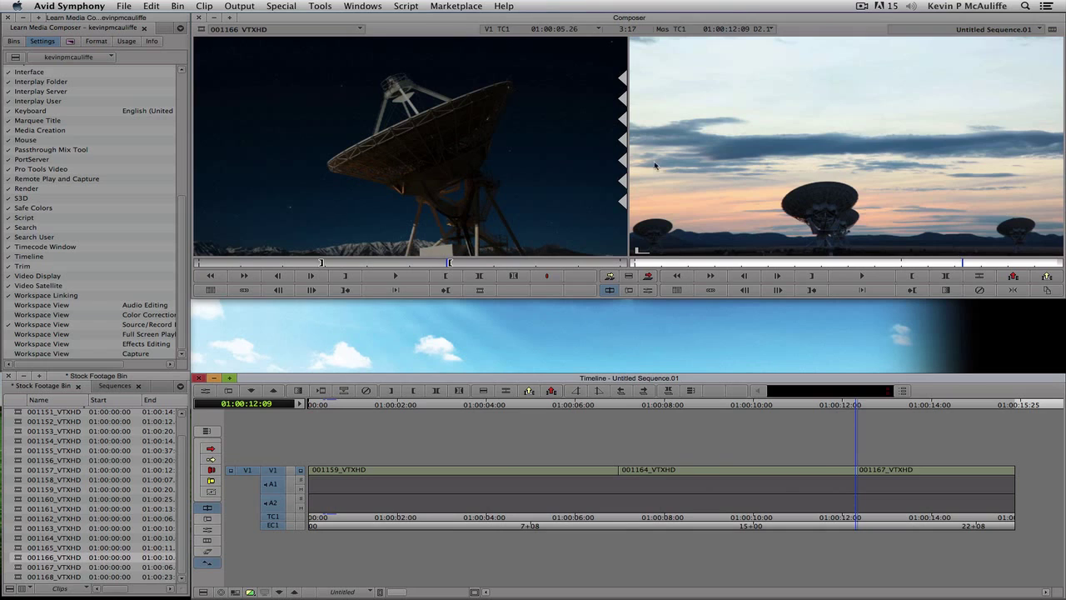
{"action": "key", "text": "a"}
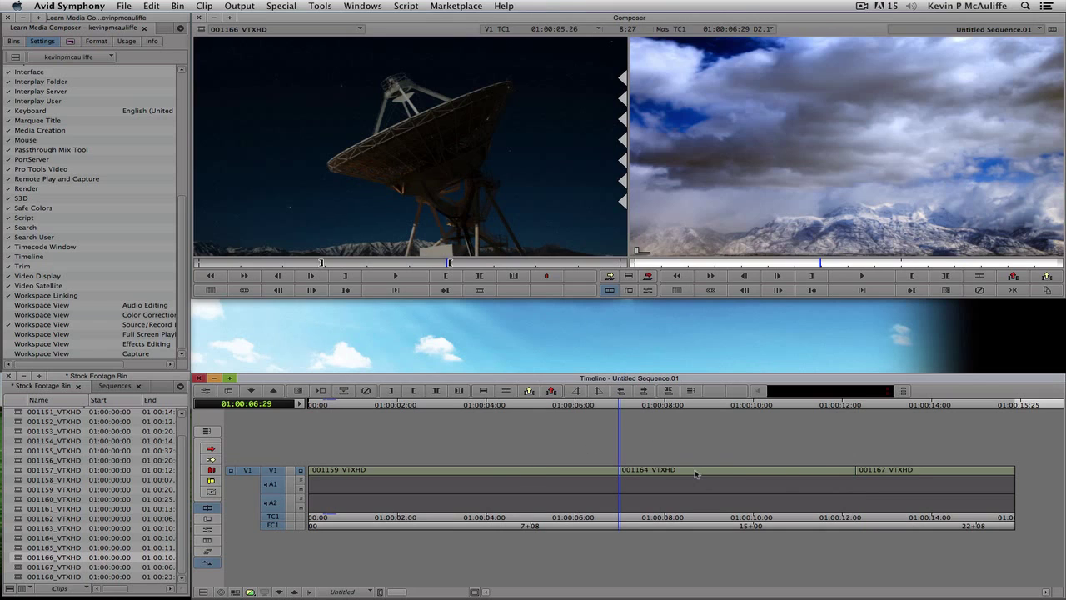
{"action": "key", "text": "s"}
{"action": "key", "text": "a"}
Step: Snap the playhead to the cut between 001159_VTXHD and 001164_VTXHD, splice in the marked 001166_VTXHD section, and go to the sequence end
{"action": "left_click_drag", "start_coordinate": [952, 493], "coordinate": [1021, 485]}
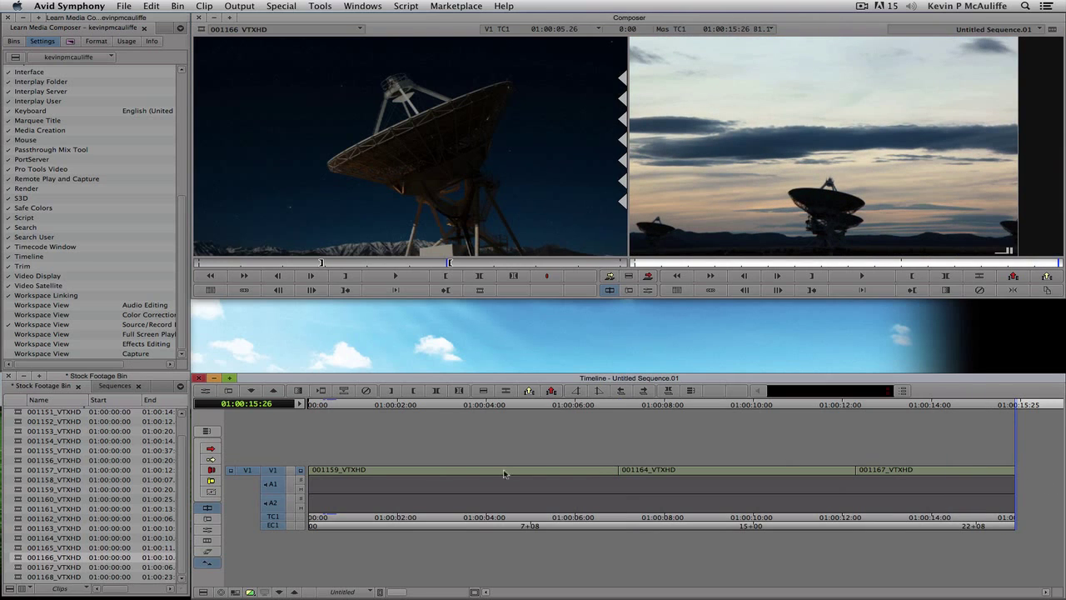
{"action": "left_click_drag", "start_coordinate": [662, 480], "coordinate": [629, 480]}
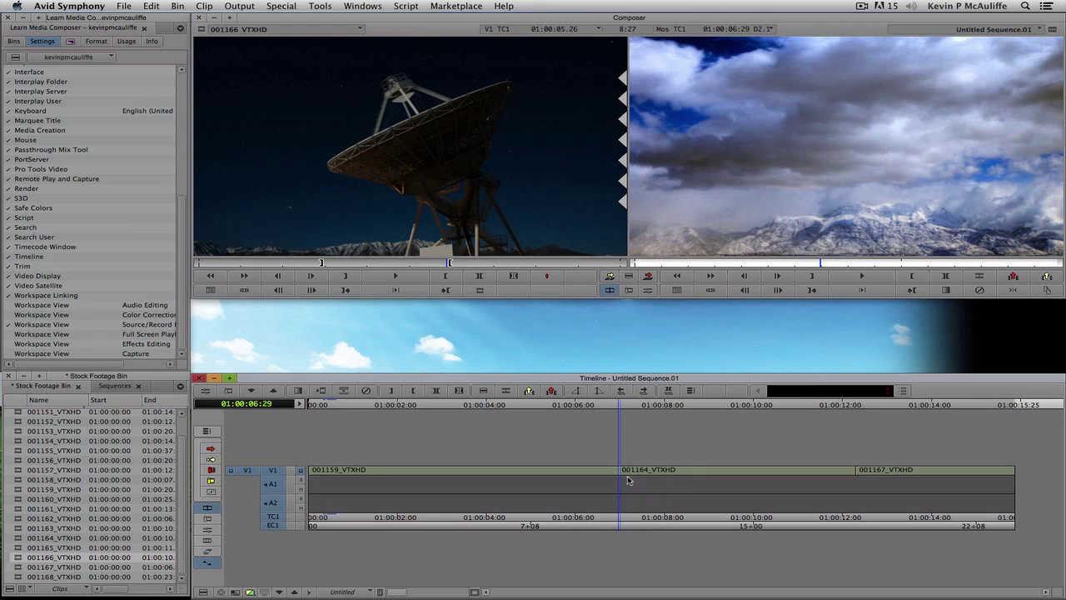
{"action": "left_click", "coordinate": [611, 276]}
{"action": "left_click_drag", "start_coordinate": [764, 476], "coordinate": [1046, 467]}
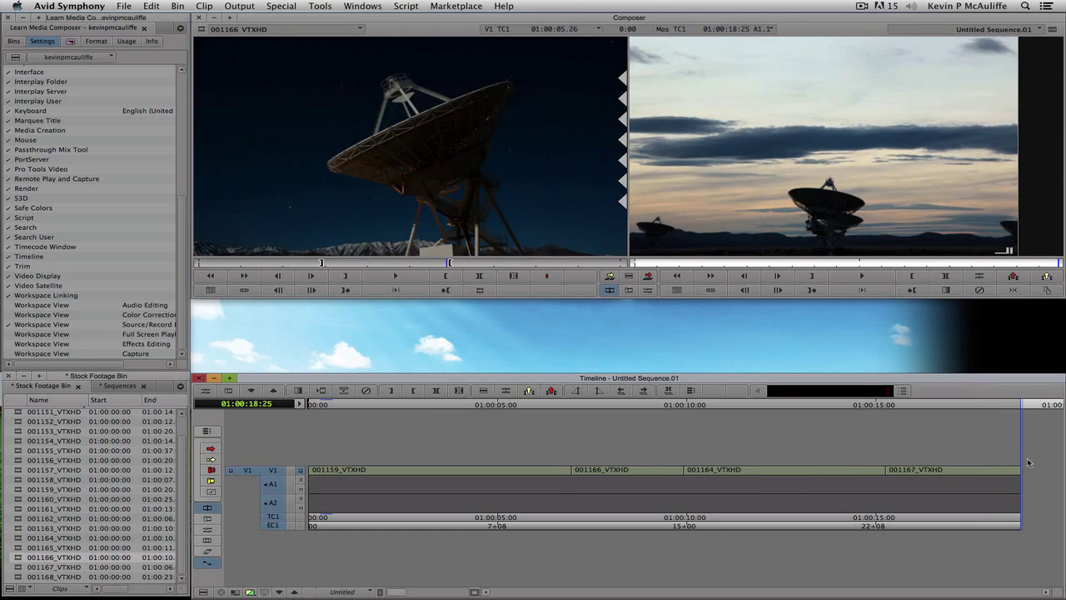
Step: Mark the 001166_VTXHD segment in the sequence and extract it, closing the gap between 001159_VTXHD and 001164_VTXHD
{"action": "left_click", "coordinate": [607, 472]}
{"action": "left_click", "coordinate": [528, 475]}
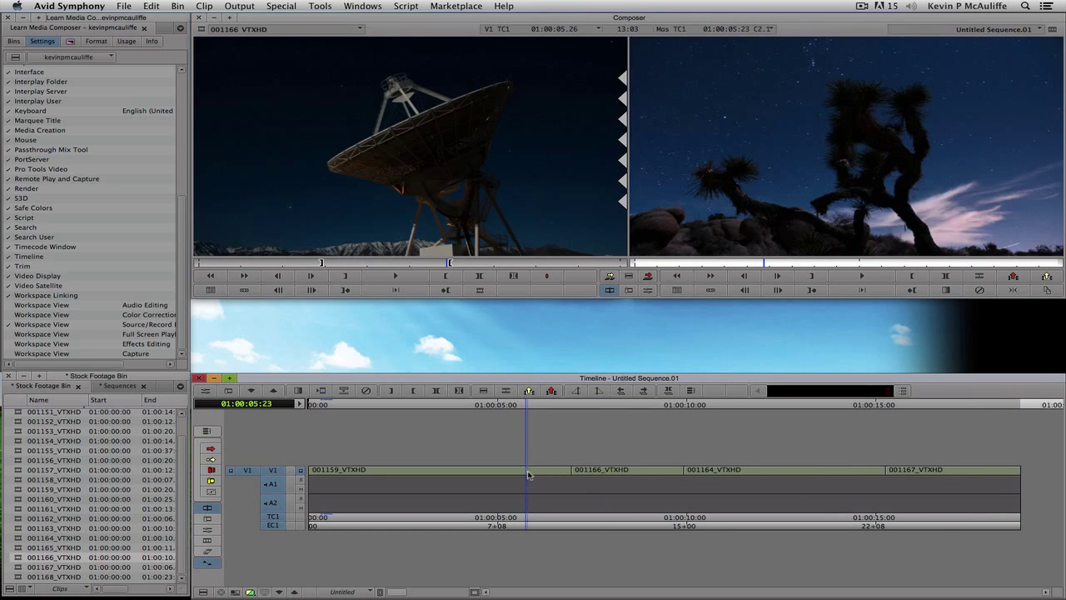
{"action": "left_click", "coordinate": [673, 473]}
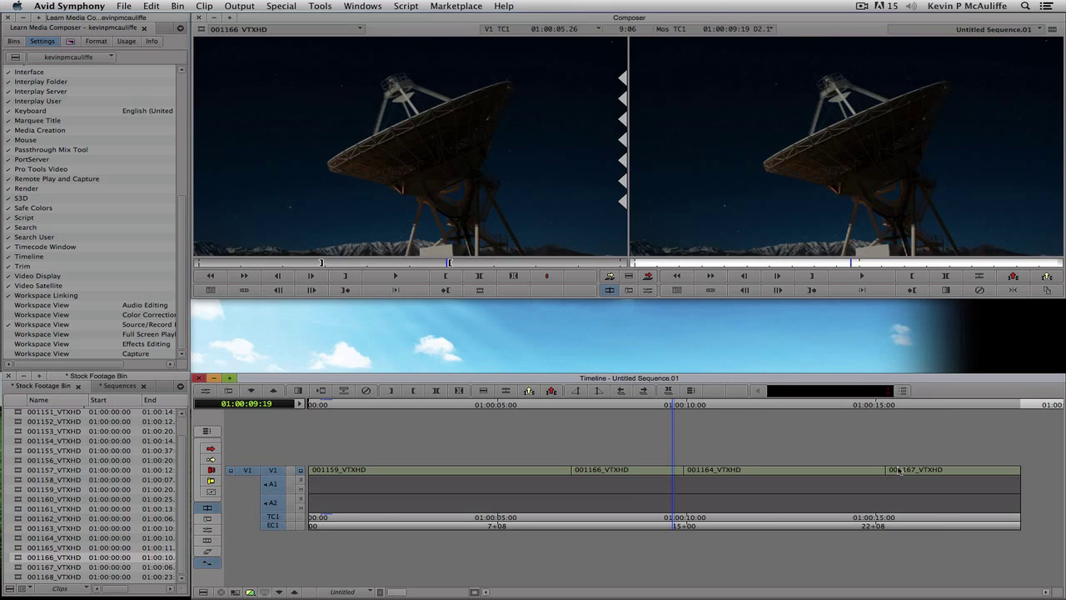
{"action": "key", "text": "t"}
{"action": "key", "text": "super+x"}
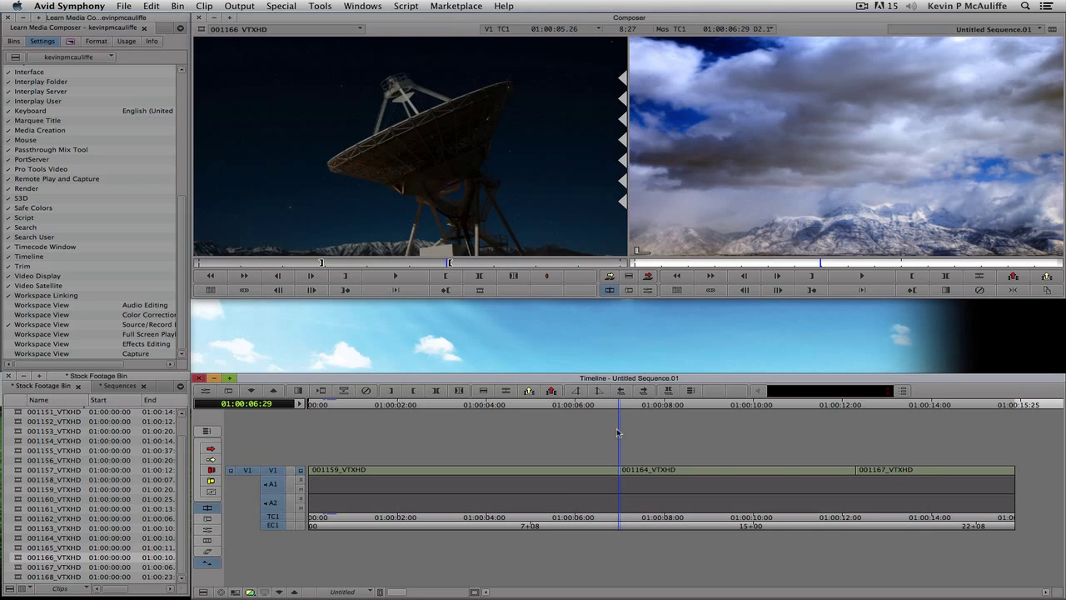
Step: Try splicing the marked 001166_VTXHD section into 001159_VTXHD at 01:00:05:18, scrub the result, and undo it
{"action": "left_click_drag", "start_coordinate": [624, 472], "coordinate": [558, 471]}
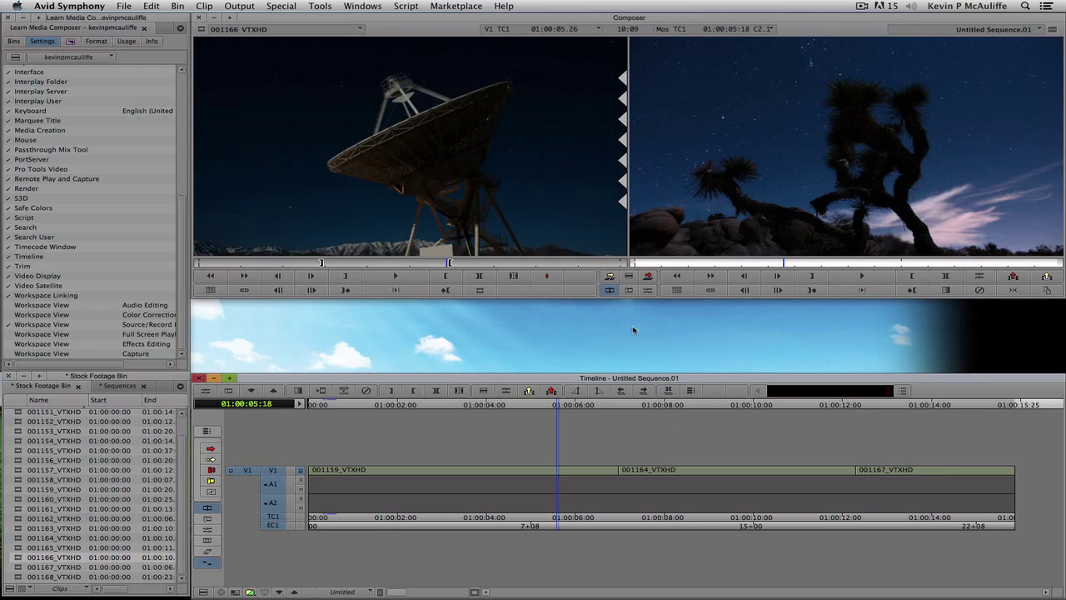
{"action": "left_click", "coordinate": [610, 277]}
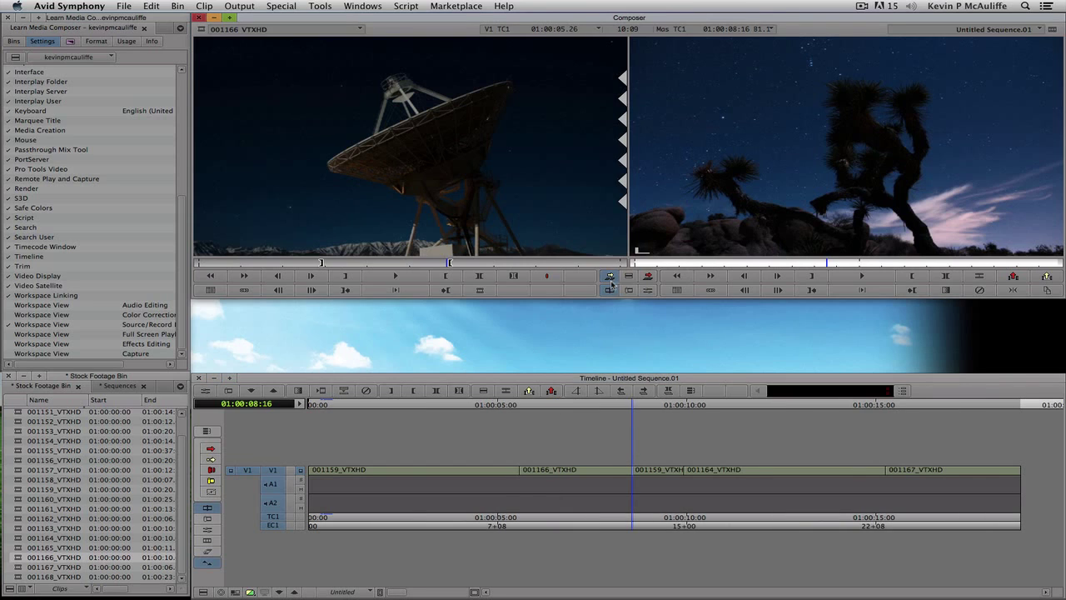
{"action": "left_click", "coordinate": [460, 481]}
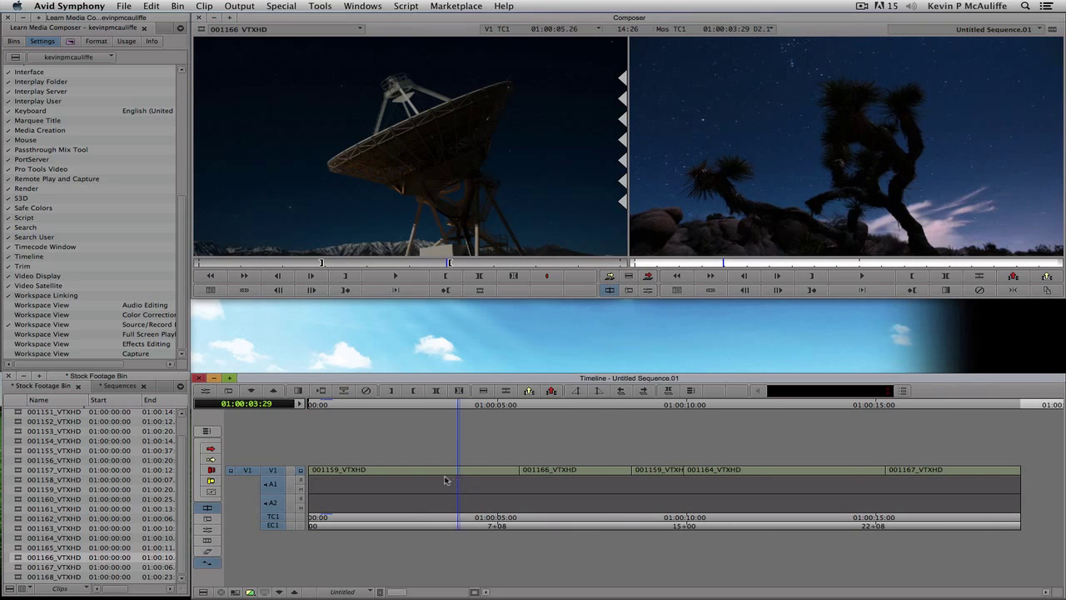
{"action": "left_click_drag", "start_coordinate": [445, 480], "coordinate": [668, 479]}
{"action": "key", "text": "super+z"}
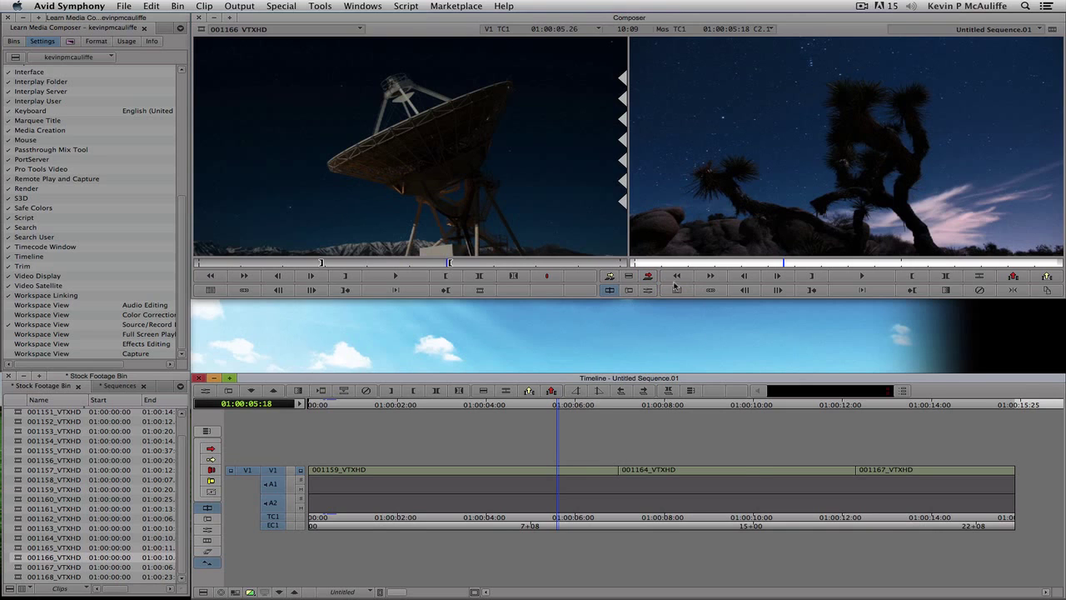
Step: Try overwriting the marked 001166_VTXHD section at 01:00:05:18, scrub across the new shot, and undo the overwrite
{"action": "left_click", "coordinate": [647, 278]}
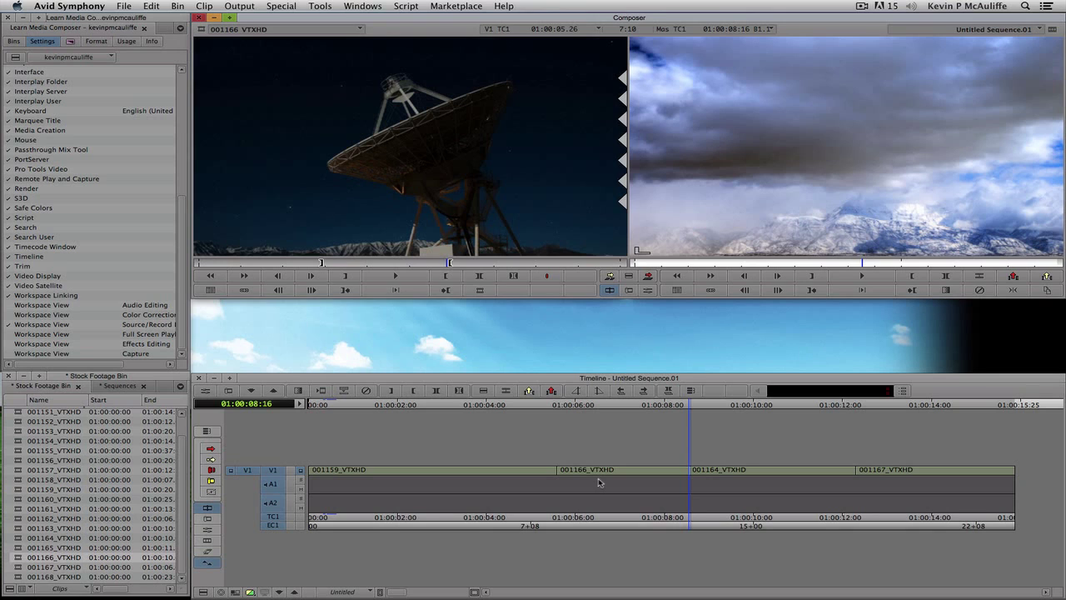
{"action": "left_click_drag", "start_coordinate": [442, 490], "coordinate": [617, 499]}
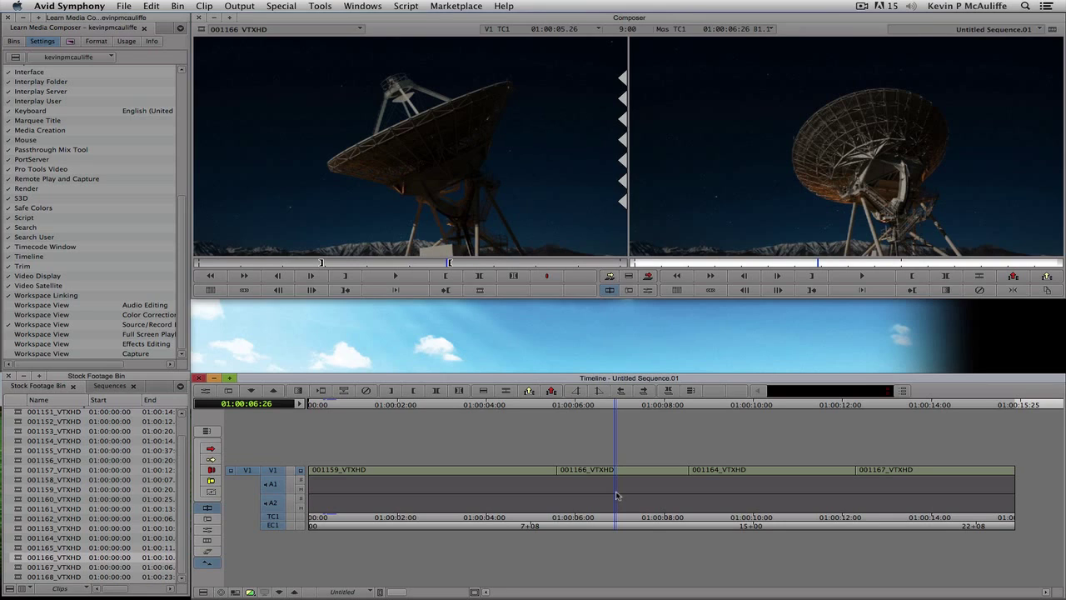
{"action": "key", "text": "super+z"}
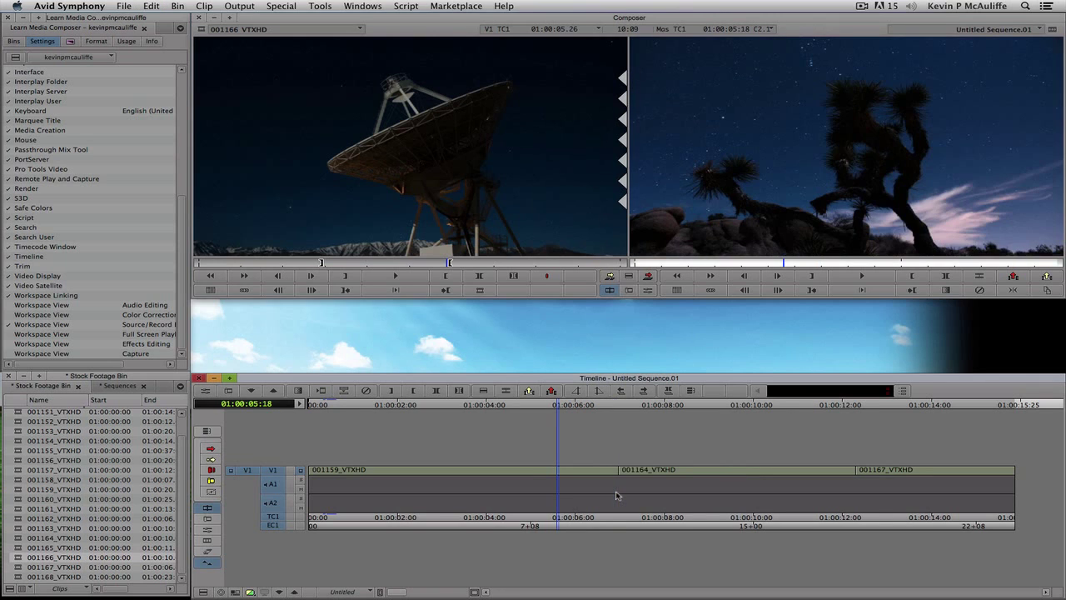
Step: Deselect the A1 and A2 tracks and extract 001167_VTXHD from the end of the sequence
{"action": "left_click", "coordinate": [733, 482]}
{"action": "left_click_drag", "start_coordinate": [770, 481], "coordinate": [887, 484]}
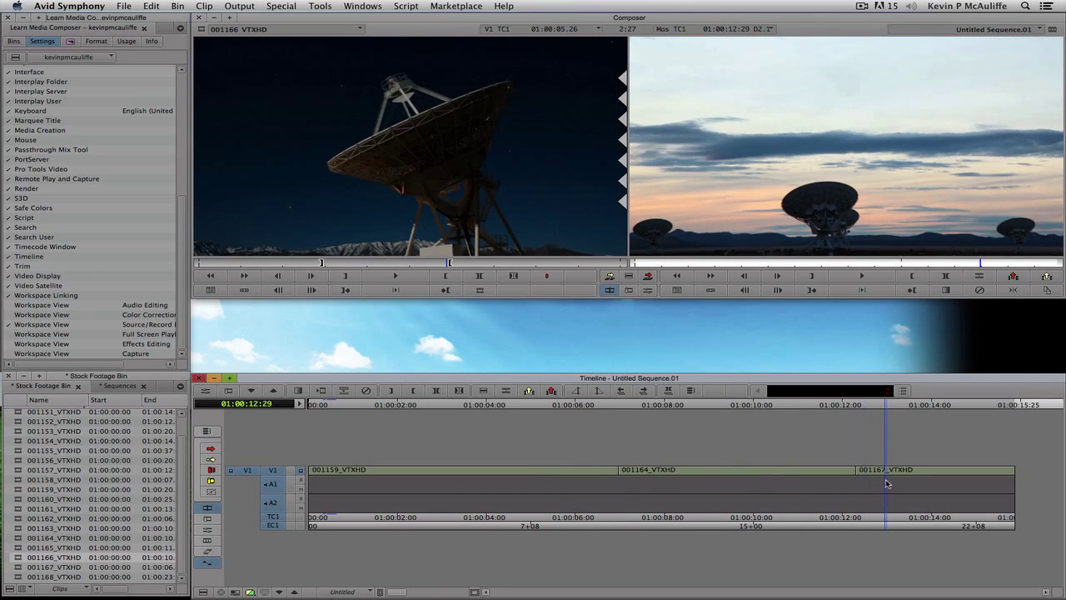
{"action": "key", "text": "t"}
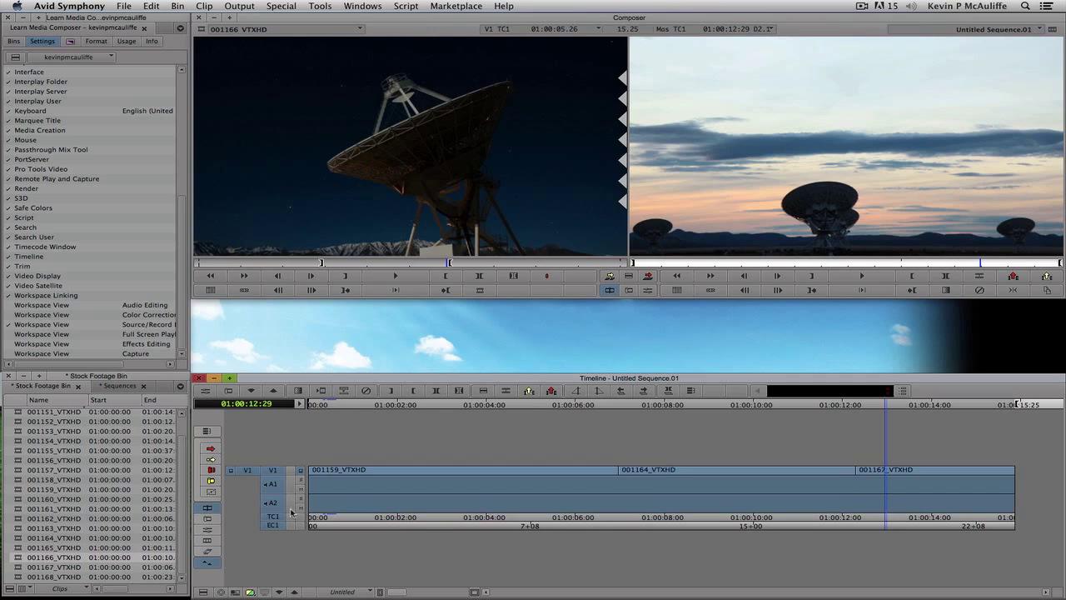
{"action": "left_click", "coordinate": [279, 502]}
{"action": "left_click", "coordinate": [279, 491]}
{"action": "key", "text": "x"}
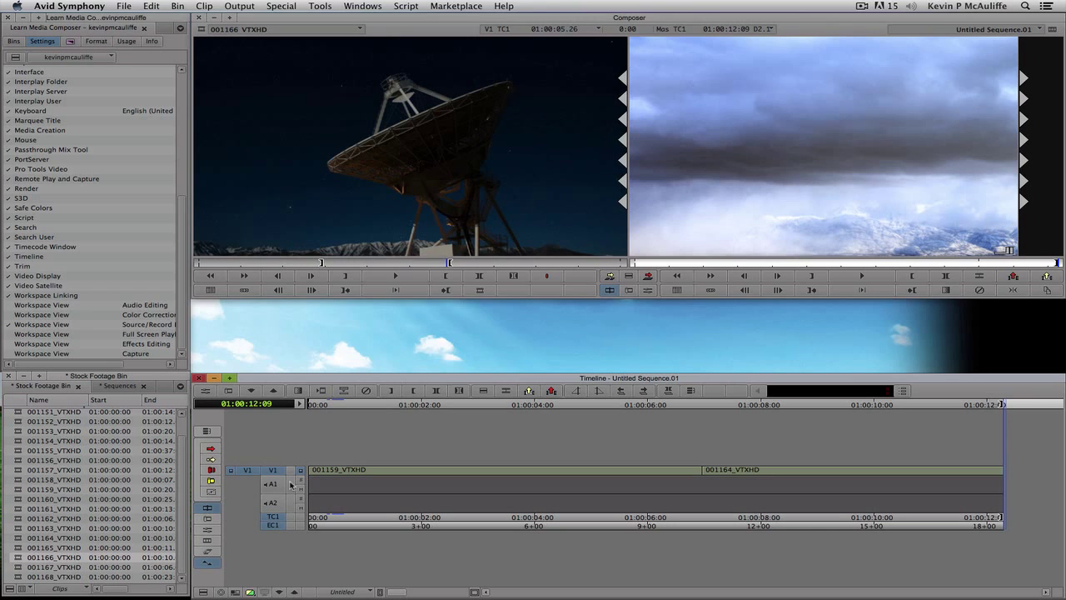
Step: Try overwriting the marked 001166_VTXHD section at a sequence IN point set at 01:00:05:05, and undo the overwrite
{"action": "left_click", "coordinate": [431, 159]}
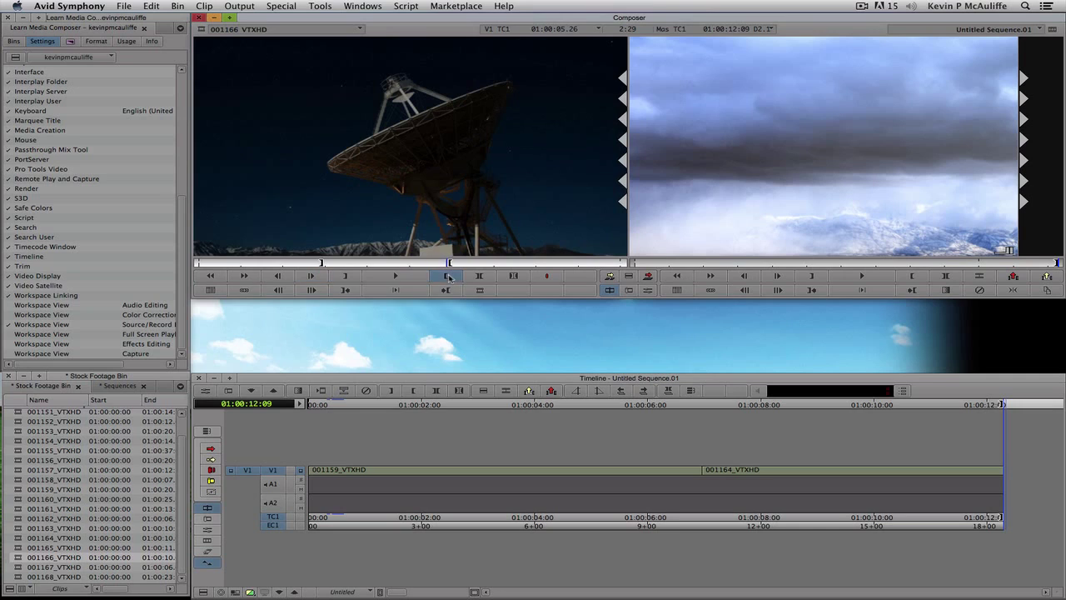
{"action": "left_click", "coordinate": [702, 151]}
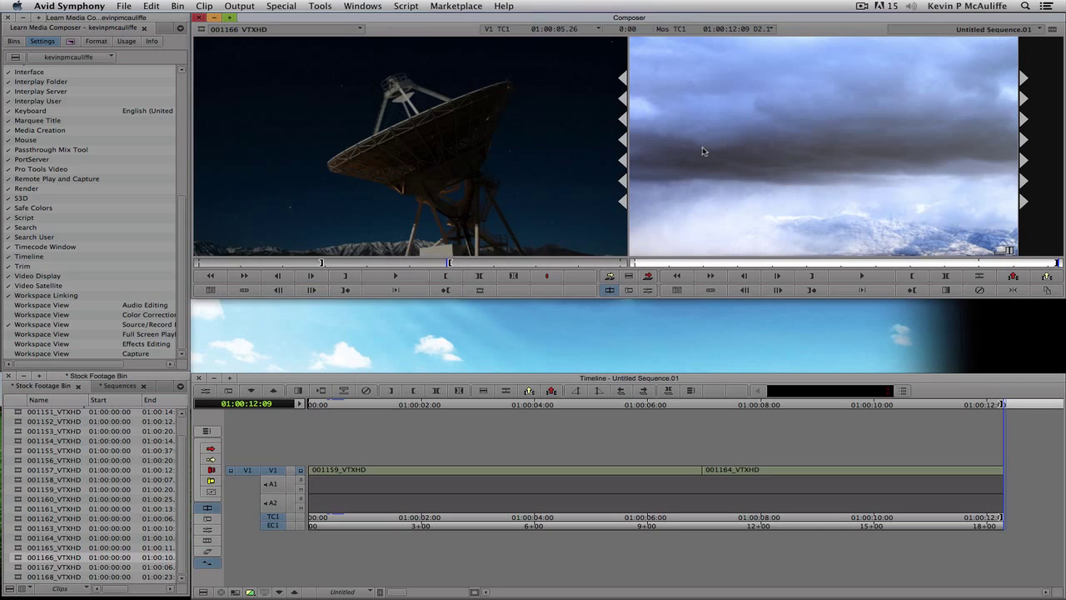
{"action": "left_click", "coordinate": [611, 480]}
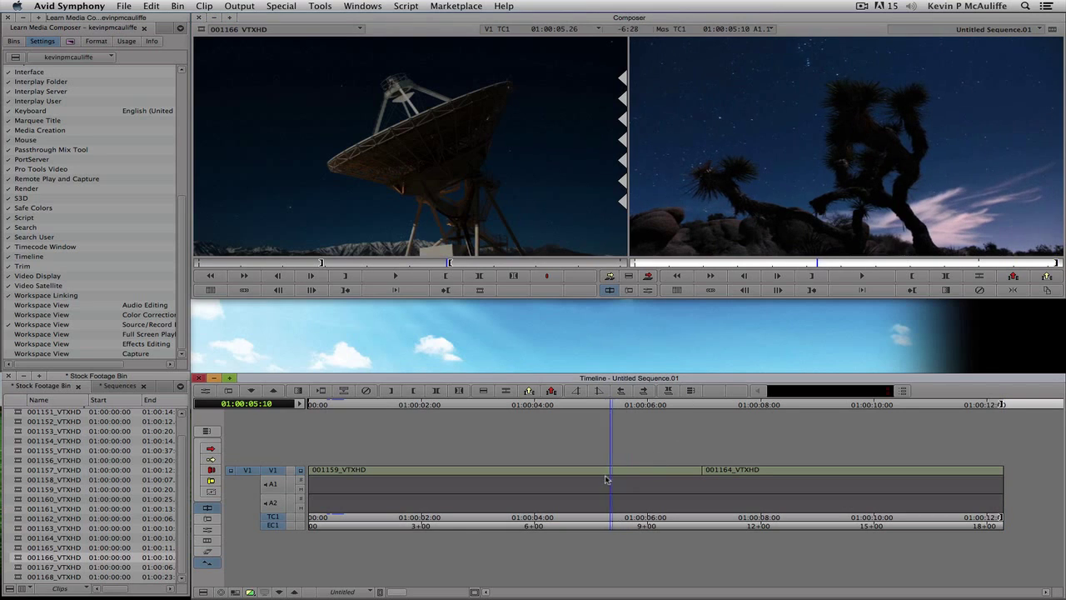
{"action": "left_click", "coordinate": [602, 477]}
{"action": "key", "text": "o"}
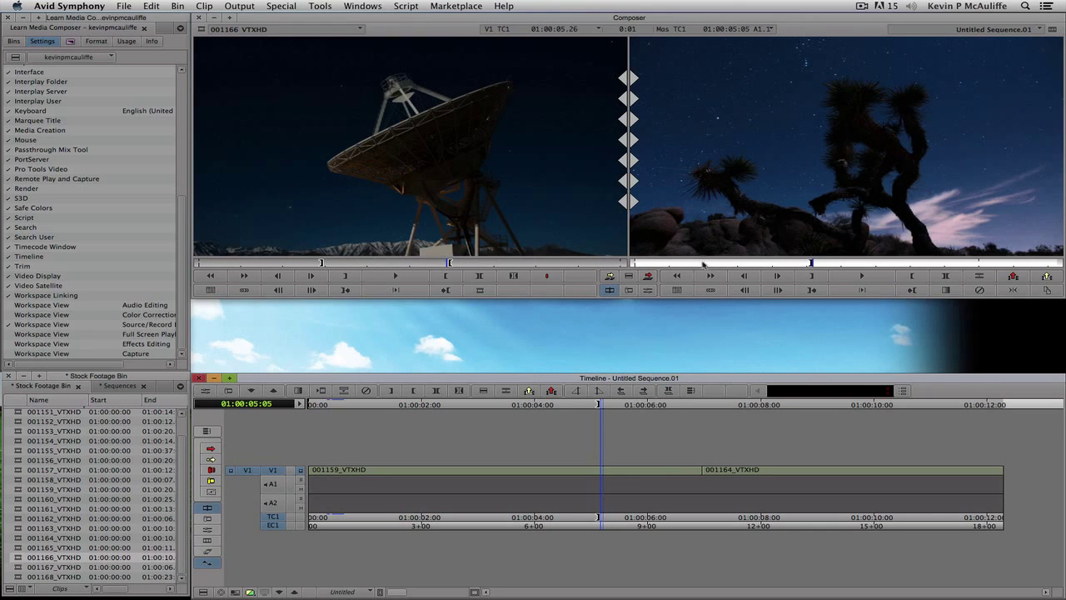
{"action": "left_click", "coordinate": [649, 276]}
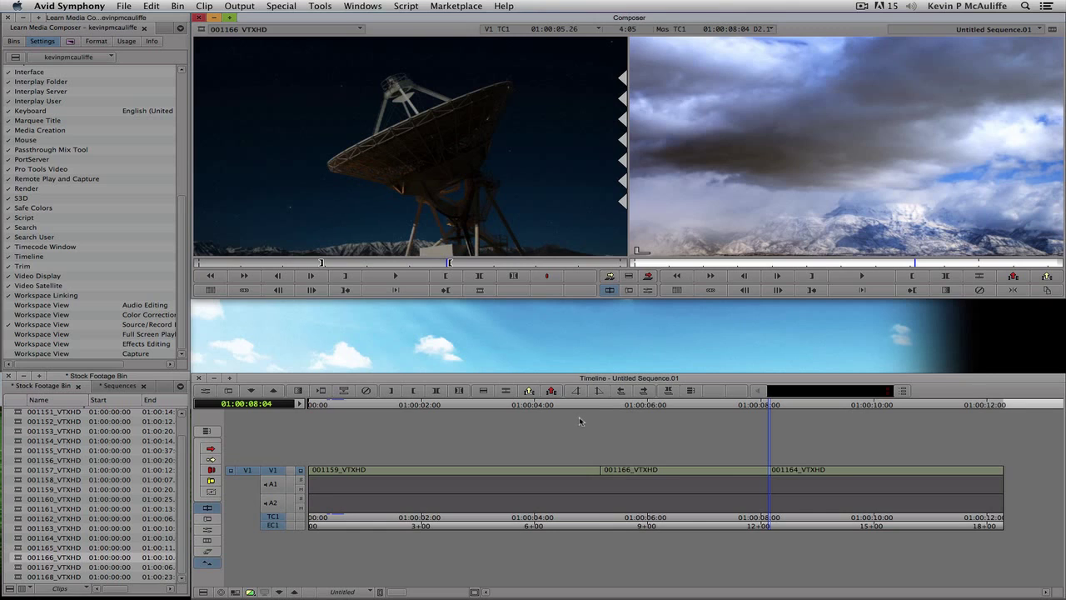
{"action": "key", "text": "super+z"}
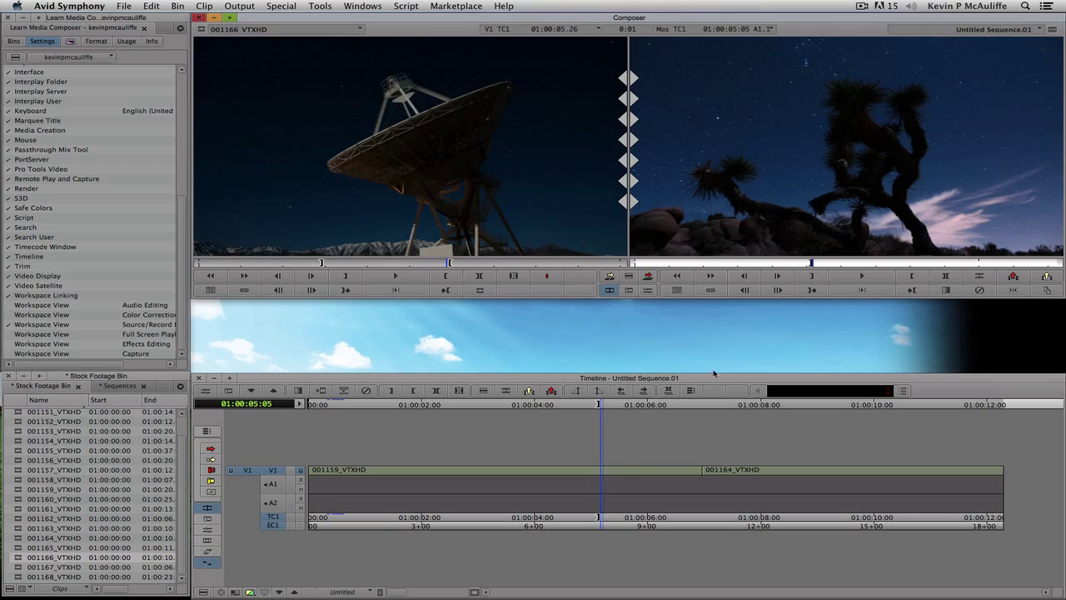
Step: Mark an IN point at 01:00:05:20 and an OUT point at 01:00:07:23 in the sequence
{"action": "left_click", "coordinate": [631, 473]}
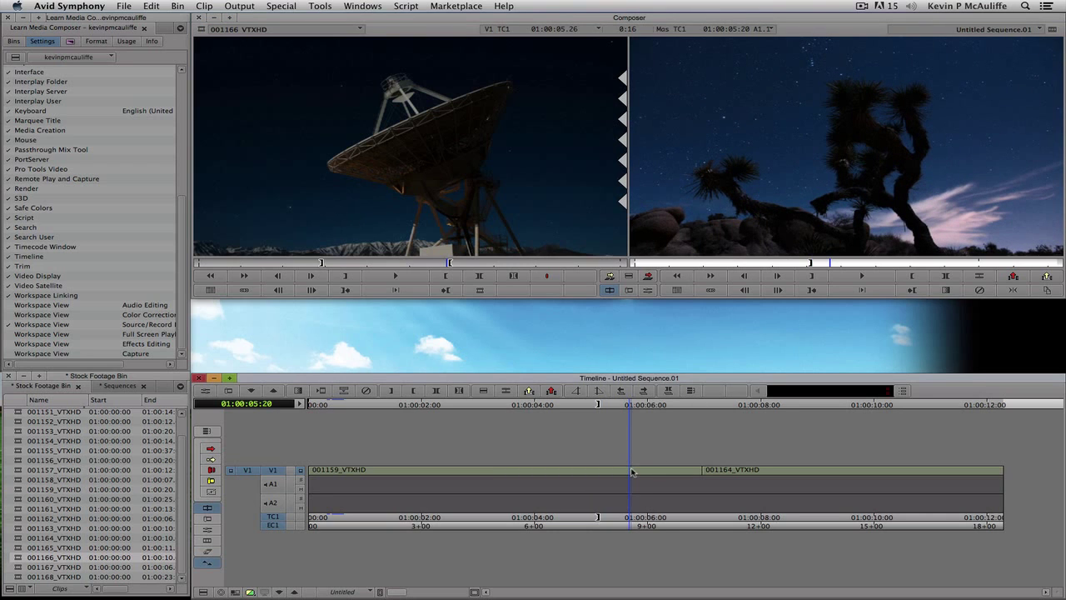
{"action": "left_click_drag", "start_coordinate": [640, 474], "coordinate": [749, 472]}
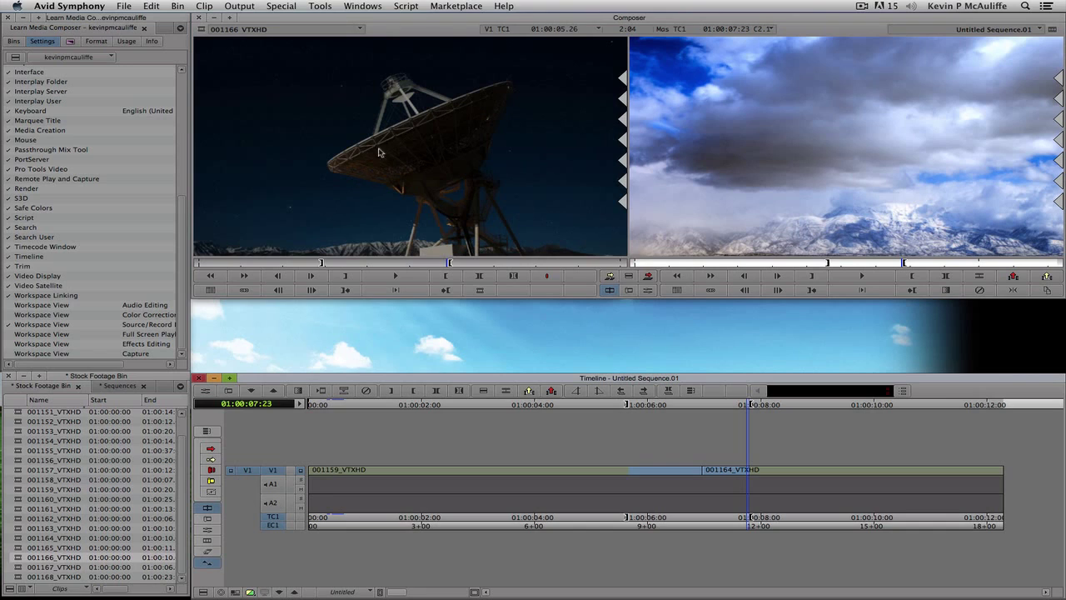
Step: Clear the IN and OUT marks from the 001166_VTXHD source clip and save the bins
{"action": "left_click", "coordinate": [432, 153]}
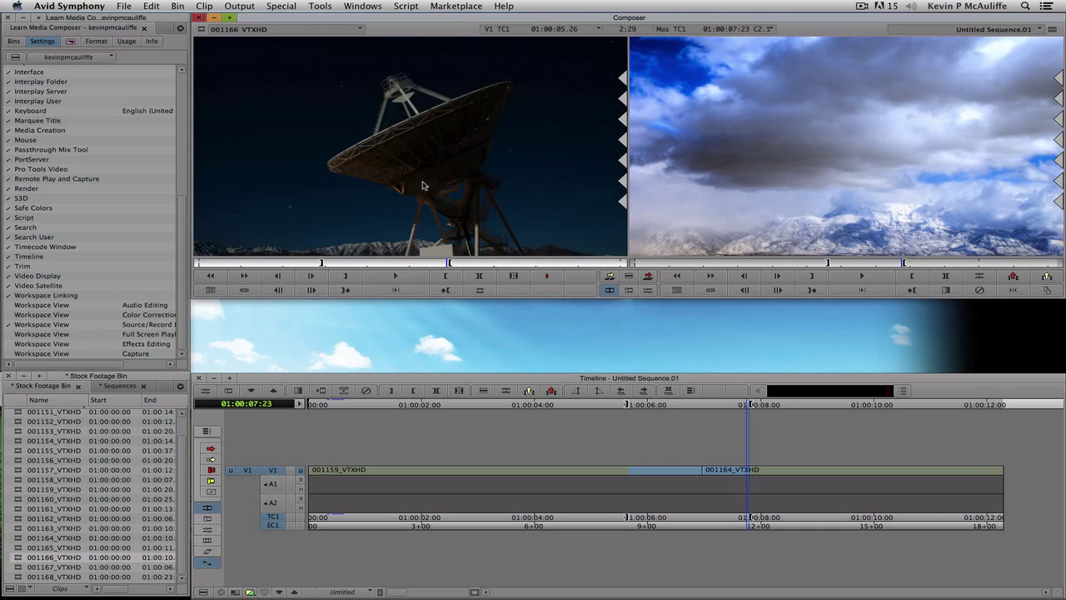
{"action": "left_click", "coordinate": [522, 279]}
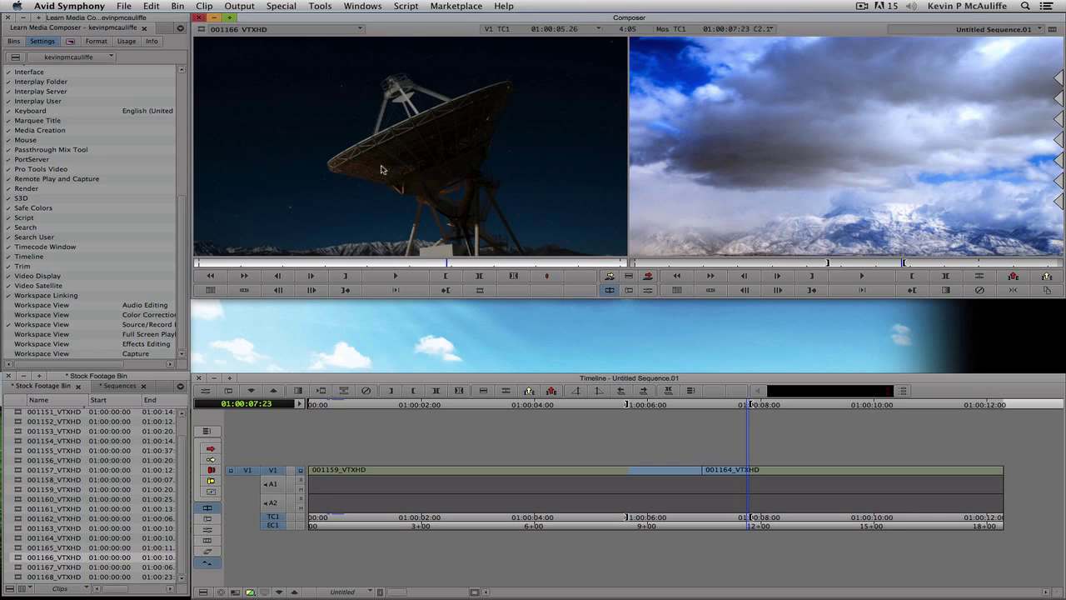
{"action": "key", "text": "super+s"}
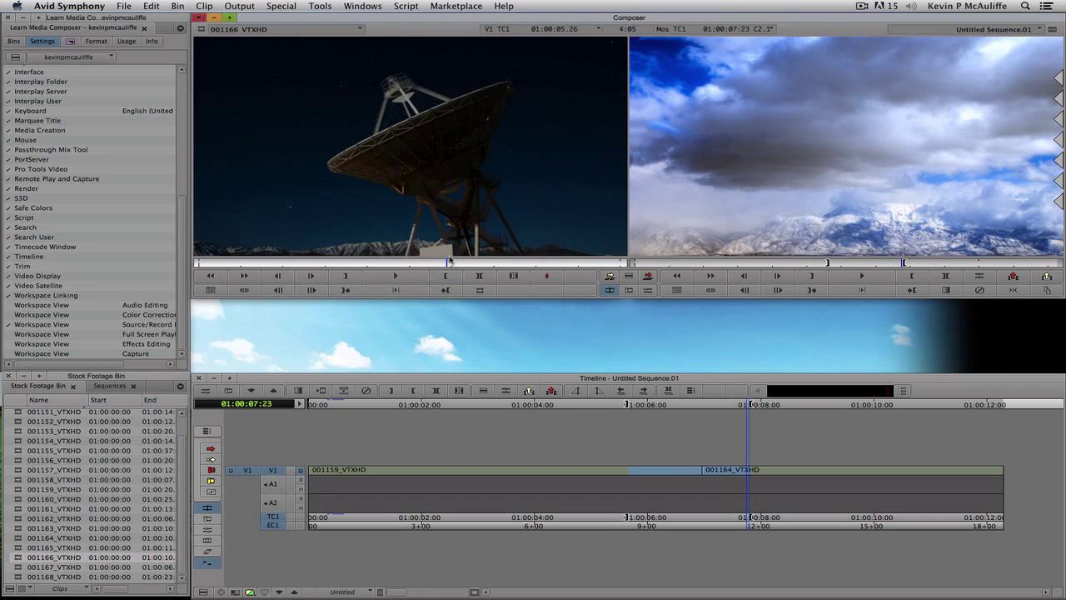
Step: Mark only an IN point at 01:00:00:22 in the 001166_VTXHD source clip
{"action": "left_click", "coordinate": [445, 283]}
{"action": "left_click_drag", "start_coordinate": [447, 264], "coordinate": [230, 263]}
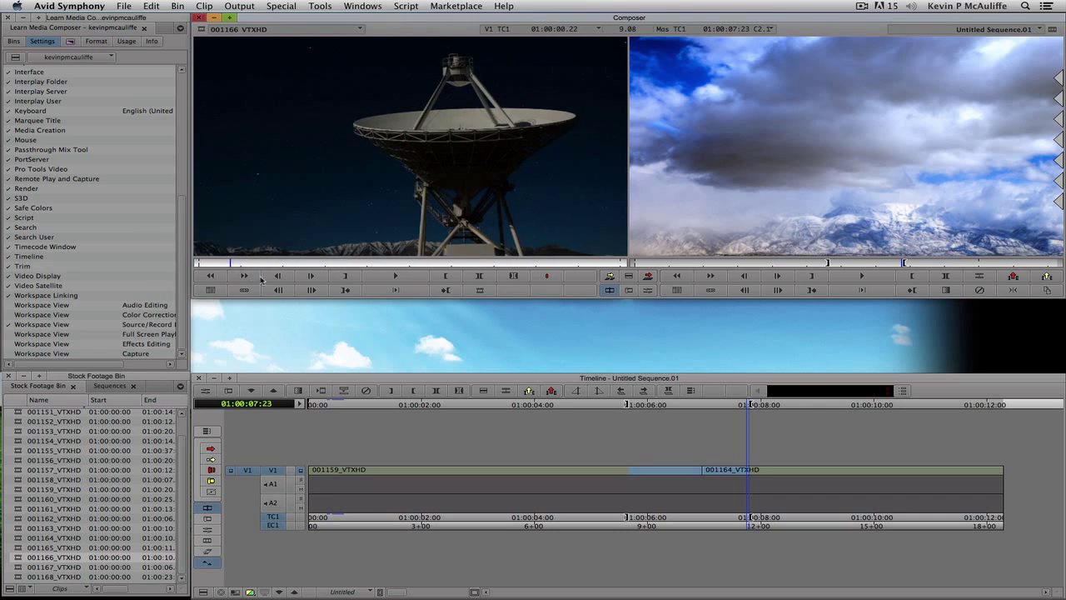
{"action": "left_click", "coordinate": [317, 290]}
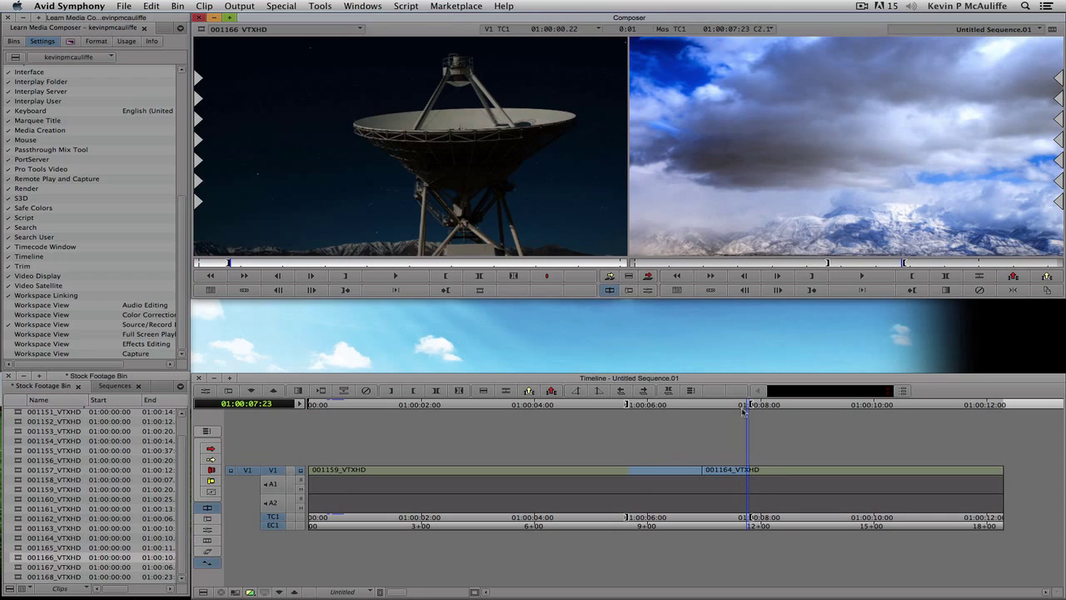
{"action": "left_click", "coordinate": [746, 145]}
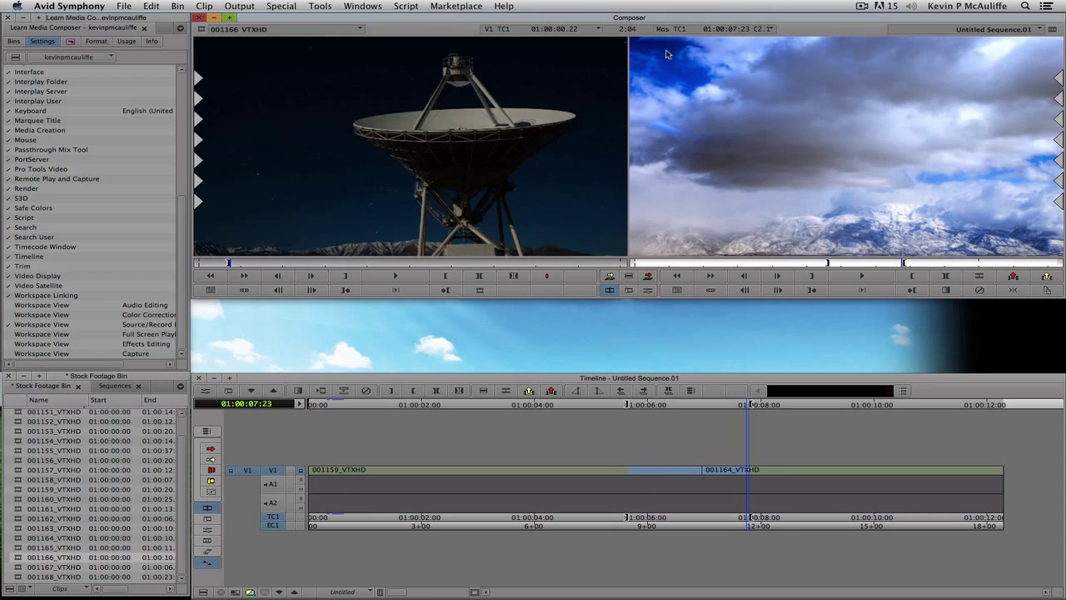
{"action": "left_click", "coordinate": [506, 159]}
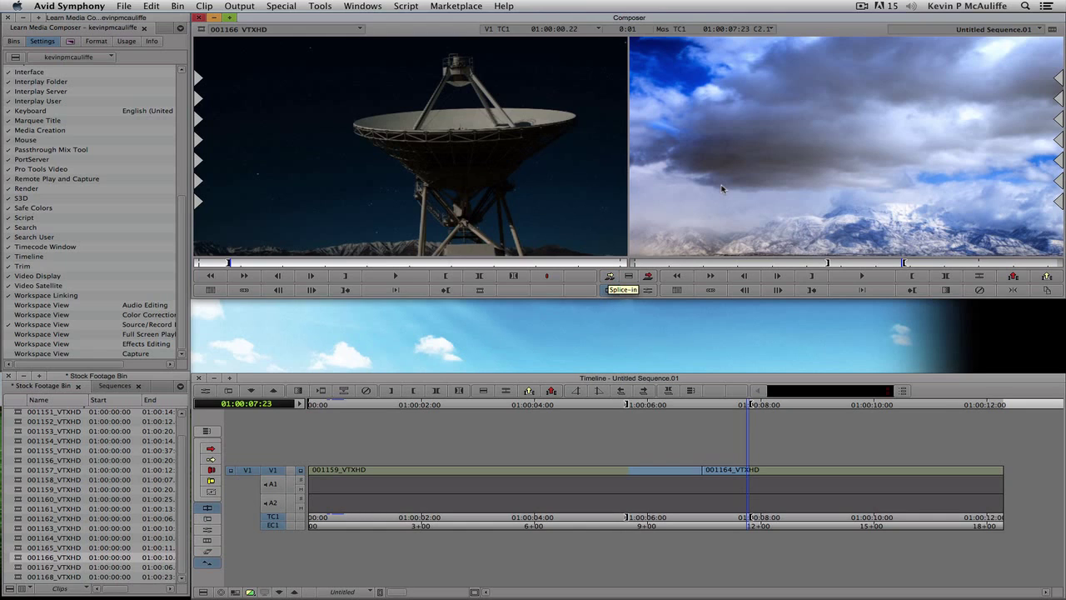
Step: Try overwriting the marked sequence section with 001166_VTXHD from its IN point, compare the first frames, and undo the edit
{"action": "key", "text": "v"}
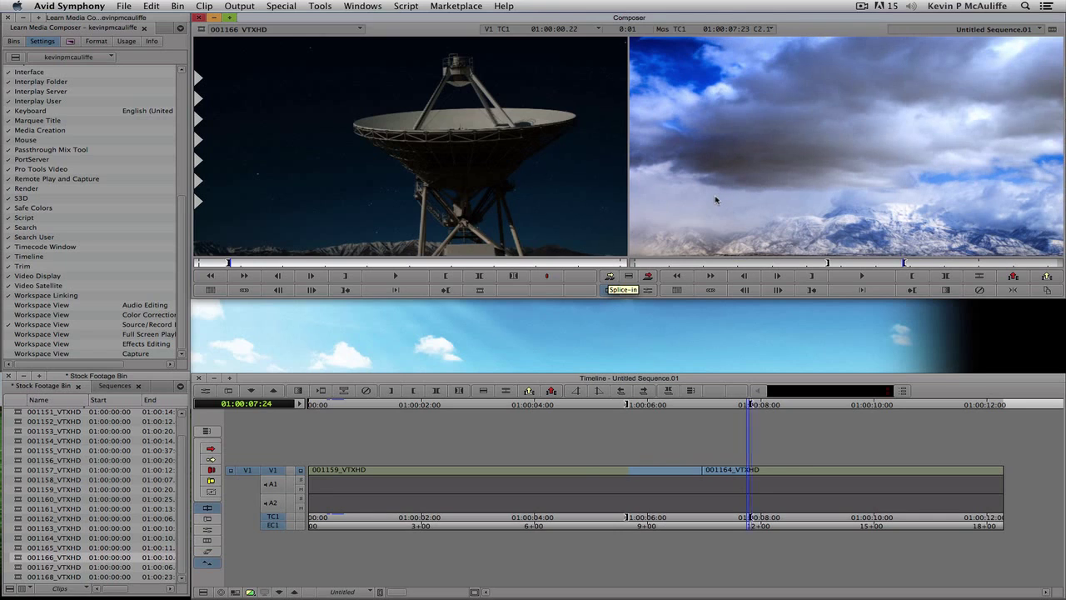
{"action": "left_click_drag", "start_coordinate": [586, 477], "coordinate": [631, 474]}
{"action": "left_click", "coordinate": [819, 138]}
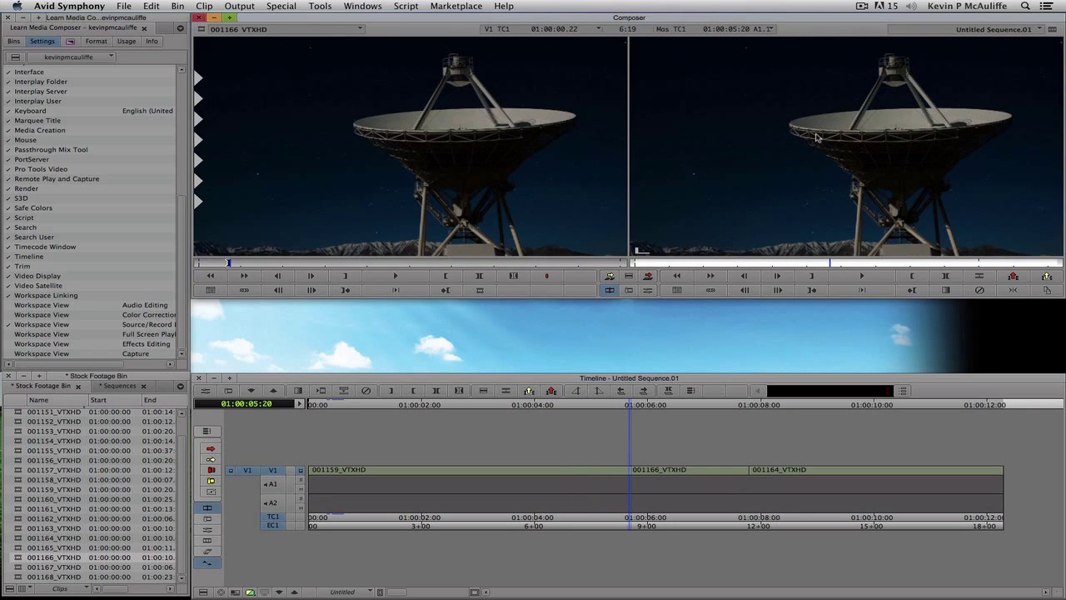
{"action": "left_click", "coordinate": [459, 133]}
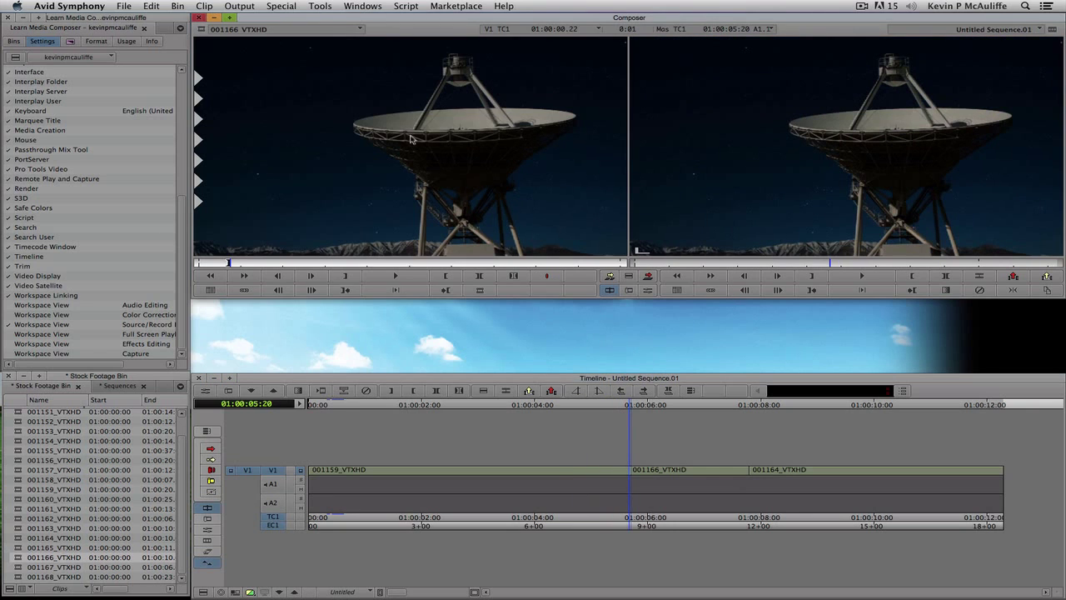
{"action": "left_click", "coordinate": [696, 184]}
{"action": "key", "text": "super+z"}
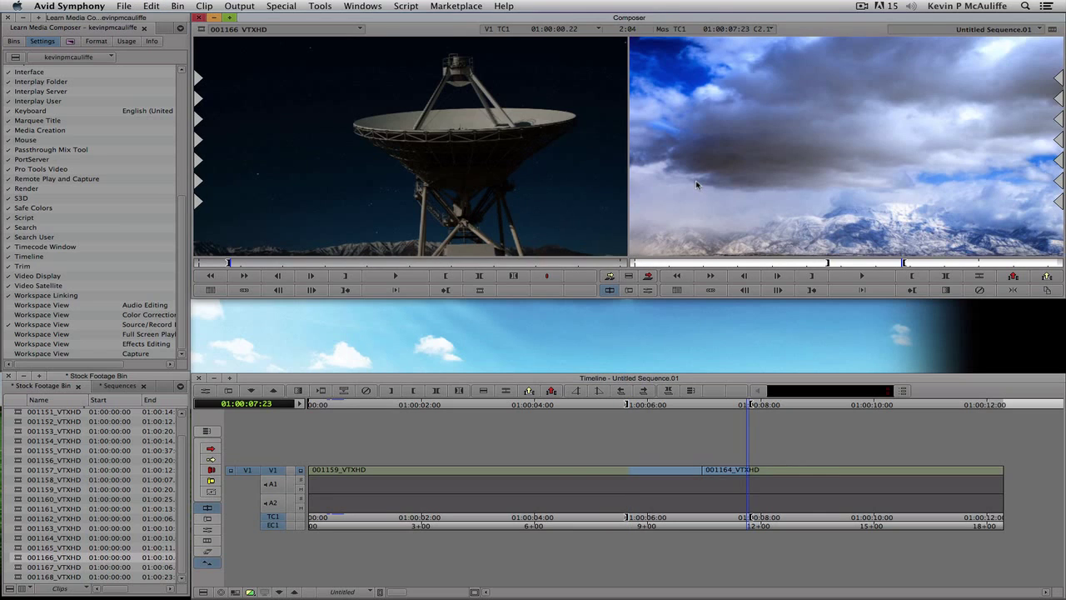
Step: Clear the source clip's IN mark and mark only an OUT point at 01:00:05:07 in 001166_VTXHD
{"action": "left_click", "coordinate": [435, 182]}
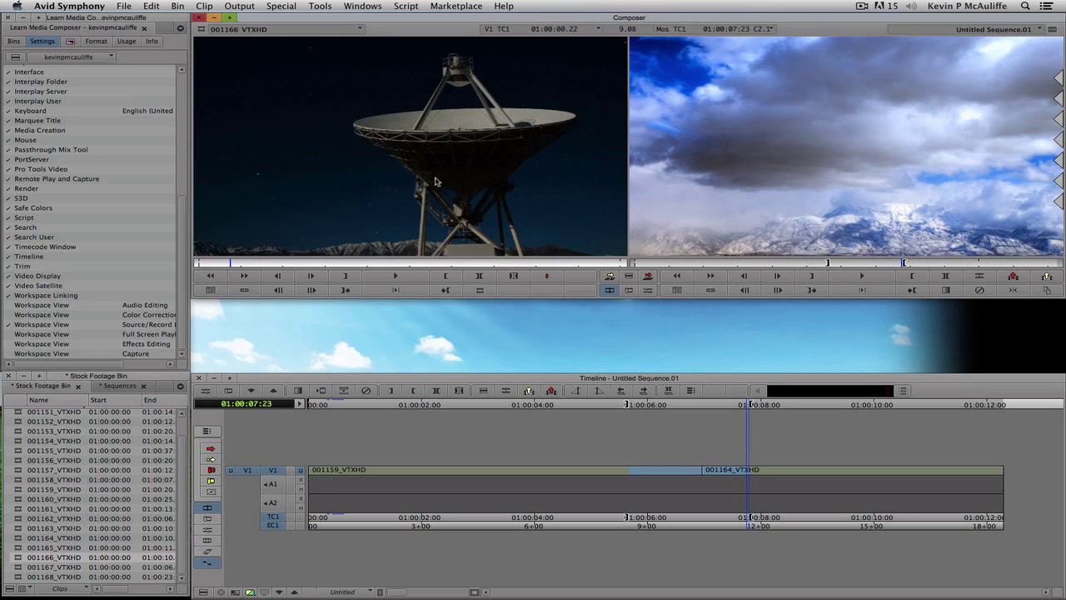
{"action": "left_click_drag", "start_coordinate": [391, 263], "coordinate": [421, 251]}
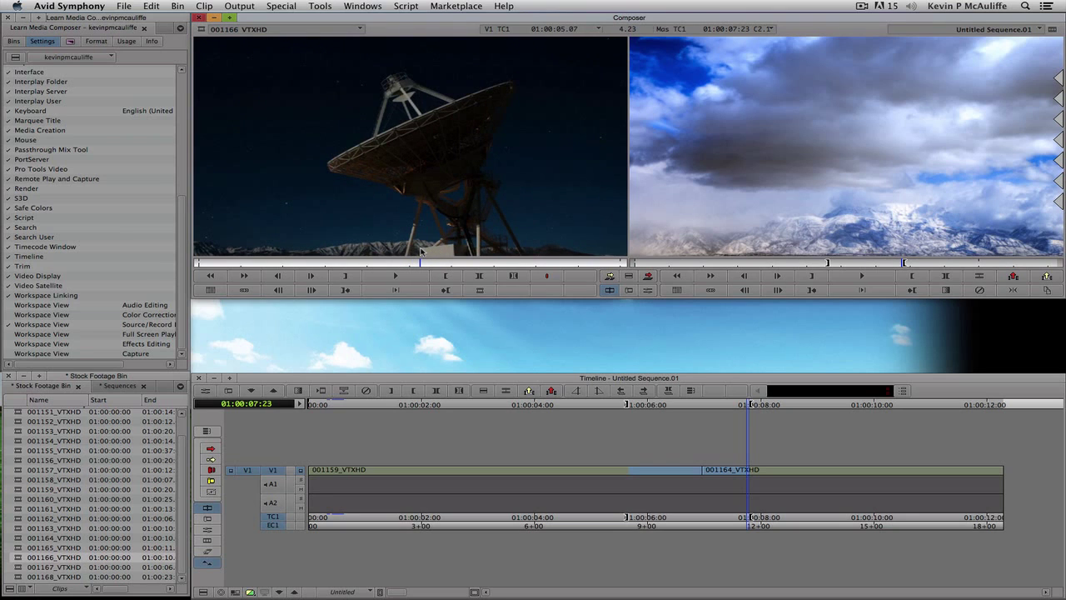
{"action": "key", "text": "i"}
Step: Overwrite the marked sequence section with 001166_VTXHD backtimed from its OUT point, and step back to the shot's last frame
{"action": "key", "text": "b"}
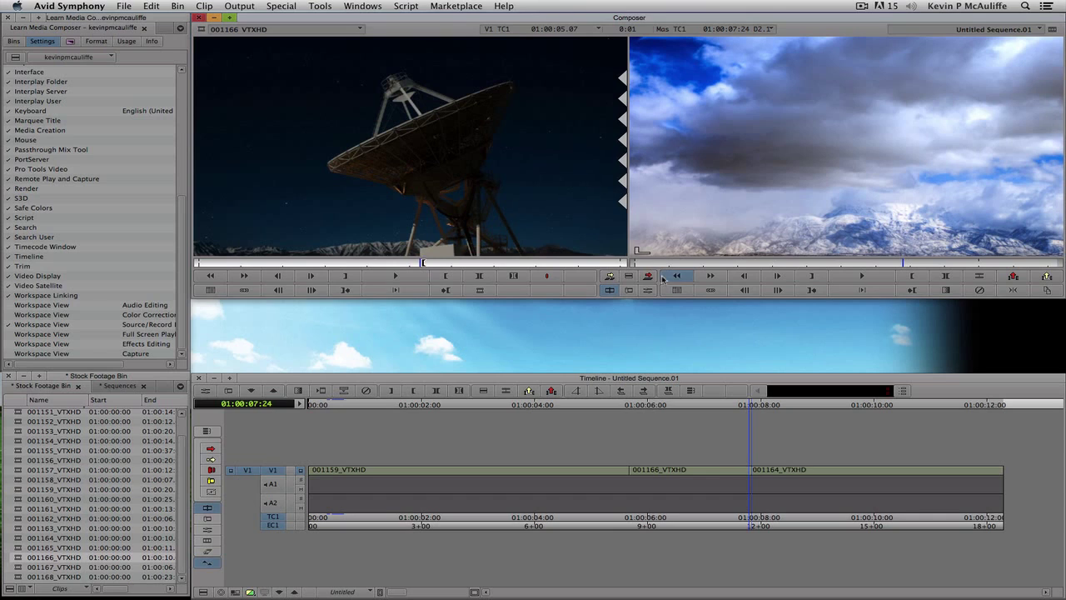
{"action": "key", "text": "Left"}
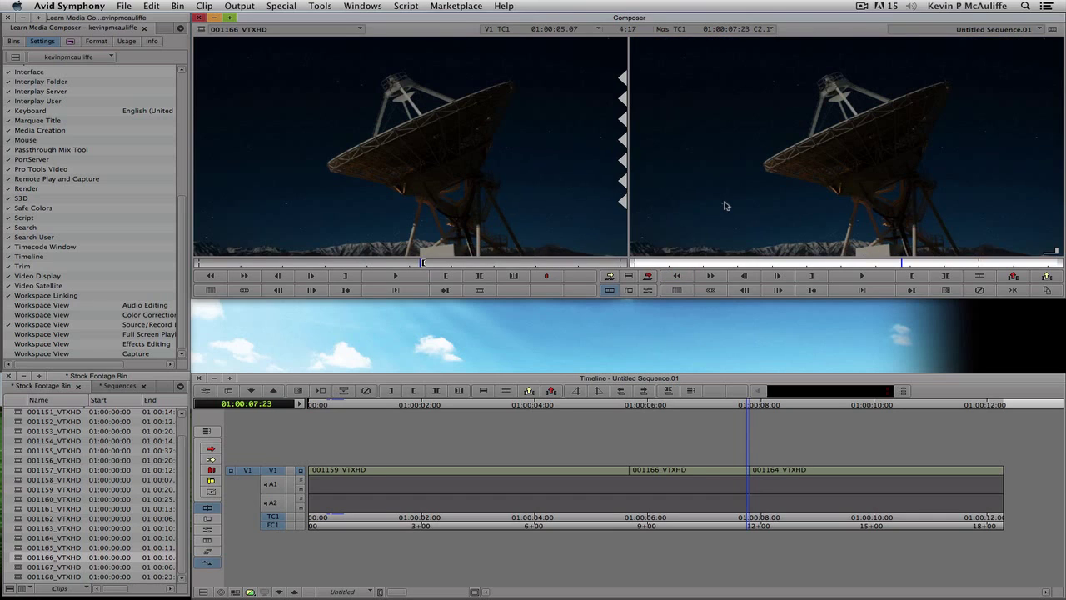
{"action": "key", "text": "g"}
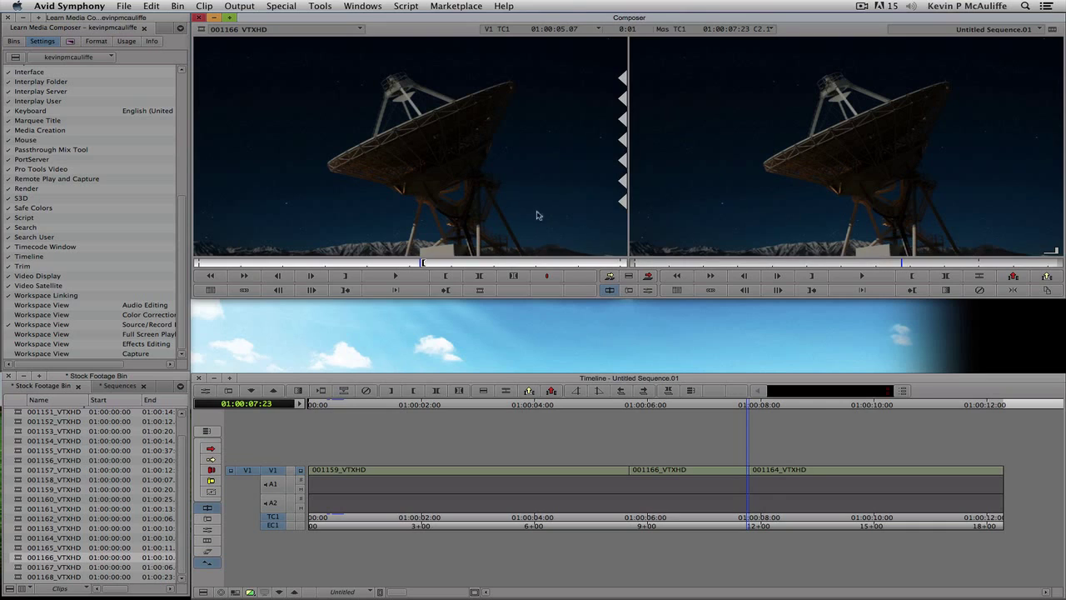